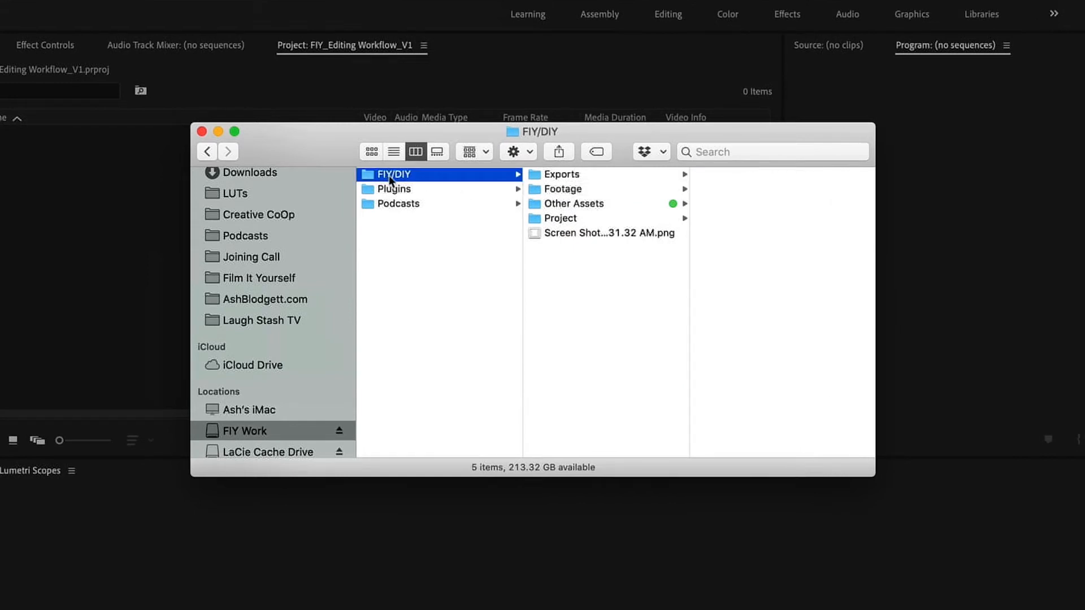
Browse to the Batch07 folder inside the Footage folder of FIY/DIY
left_click(614, 191)
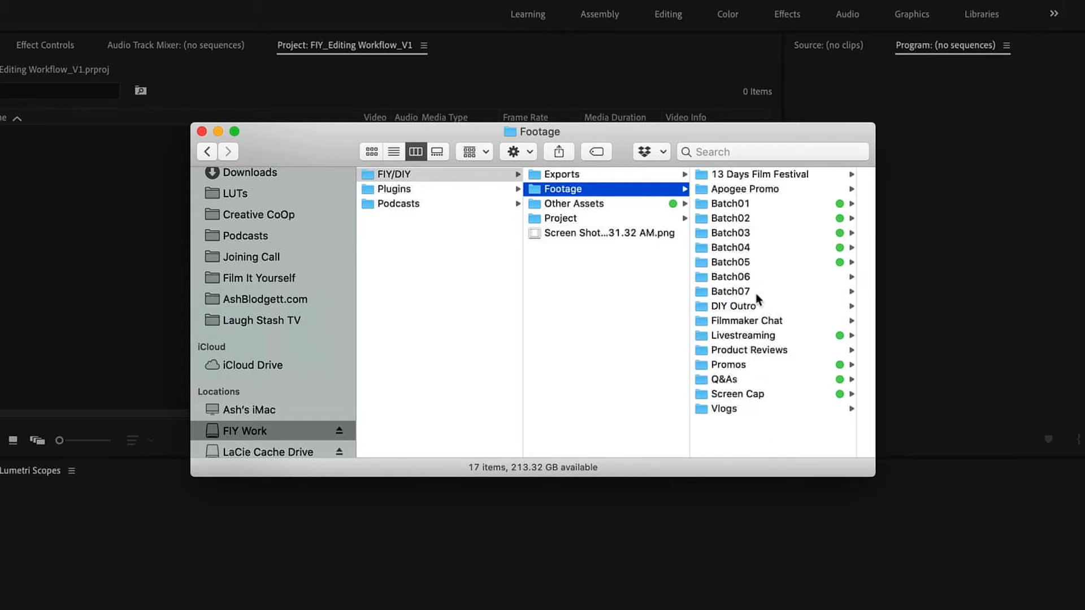
left_click(735, 291)
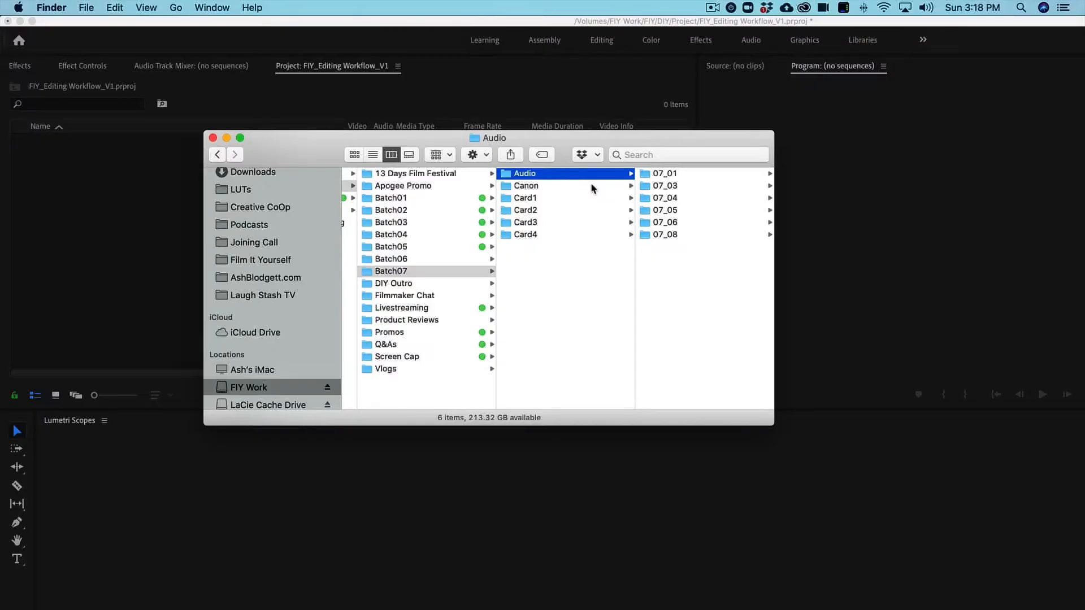
left_click_drag(403, 141, 561, 139)
Switch to Premiere Pro and create a bin named Footage in the empty project
left_click(167, 203)
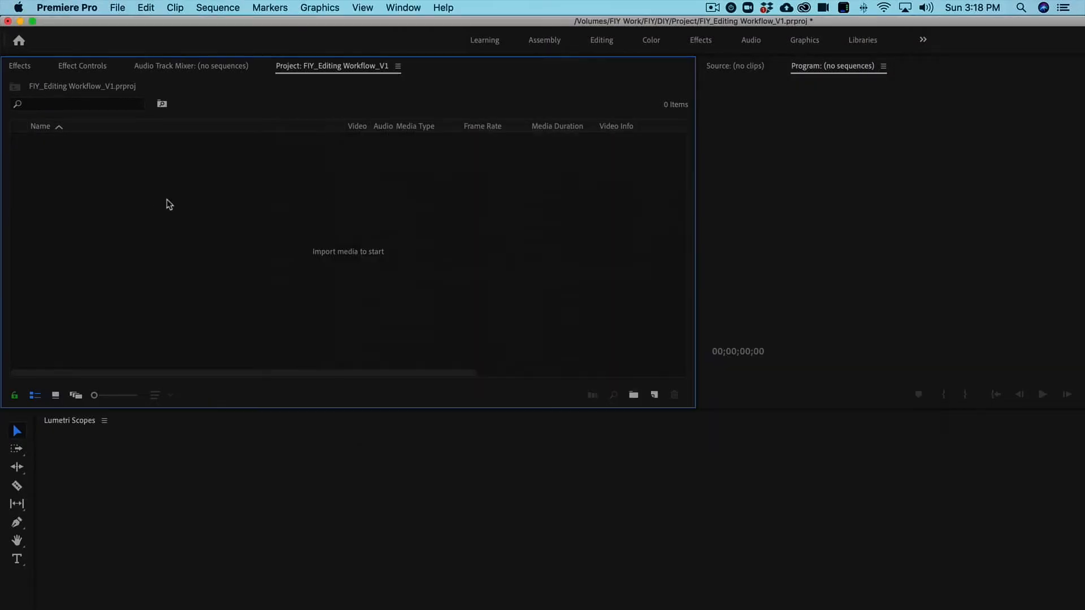
right_click(157, 195)
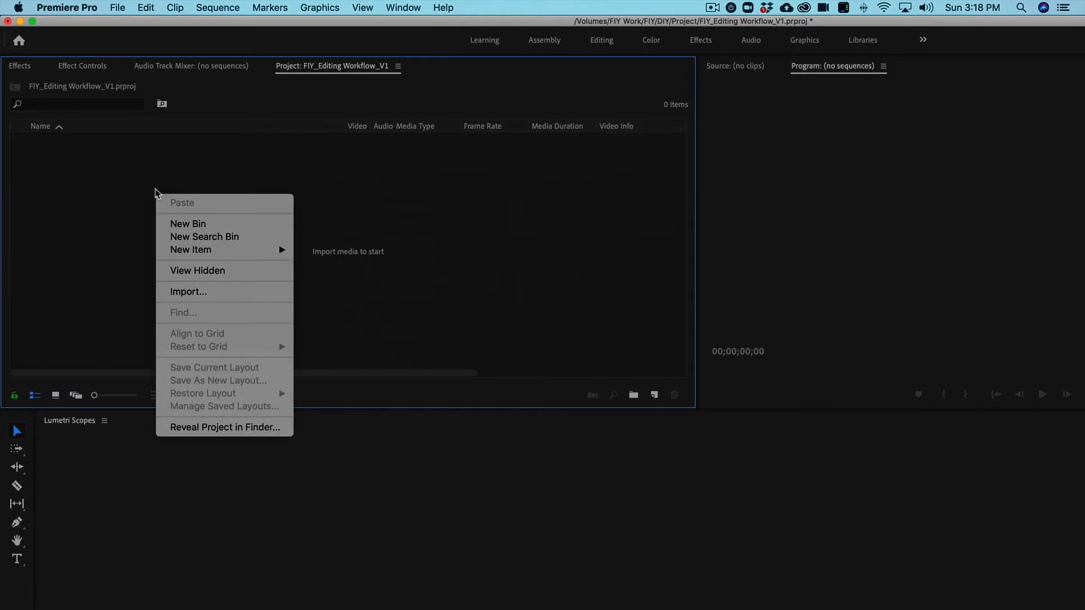
left_click(207, 226)
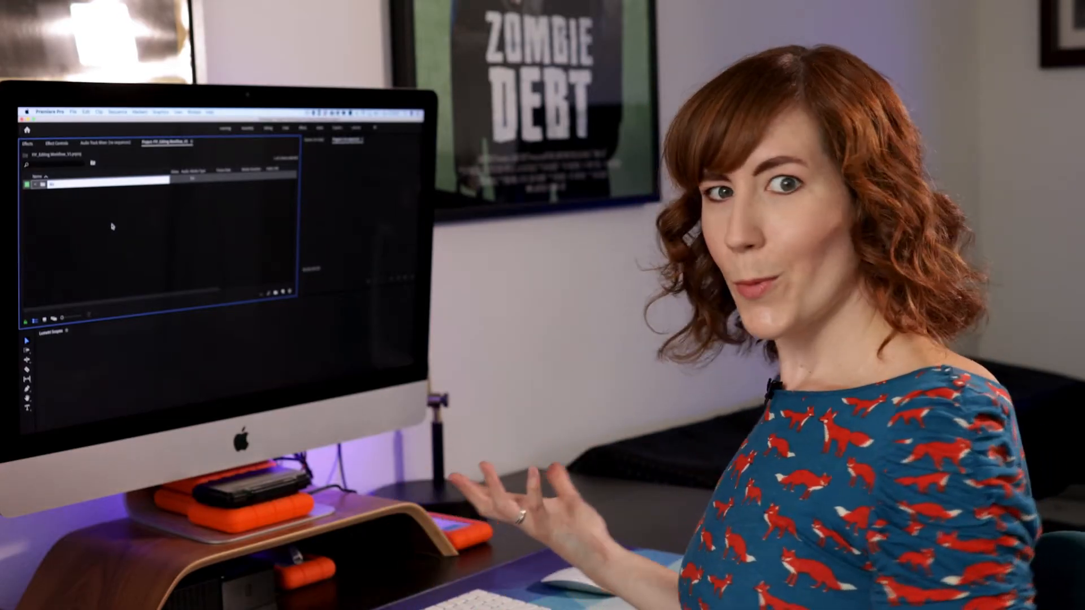
type("A-r")
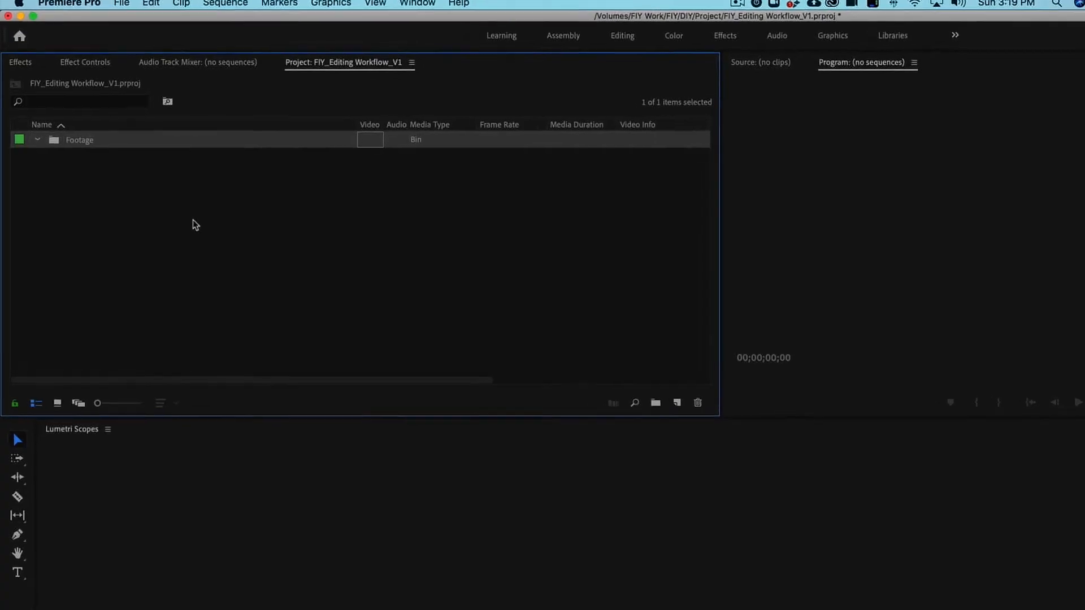
left_click(164, 201)
Switch to Finder and examine the contents of the Card1 and Card2 folders in Batch07, including Card2's ProRes subfolder
key("super+Tab")
left_click(388, 341)
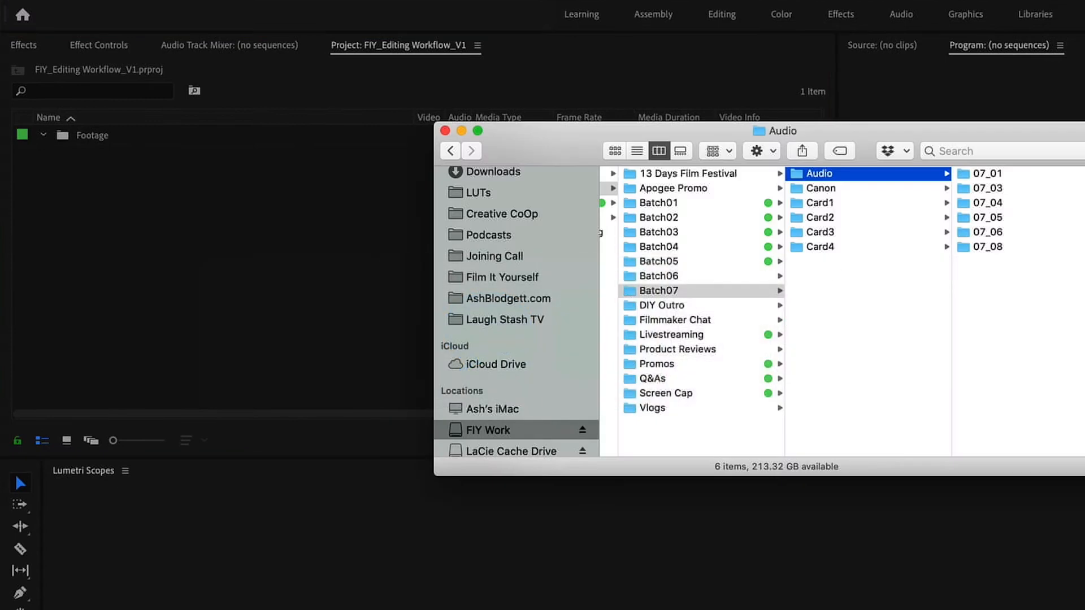
left_click(897, 203)
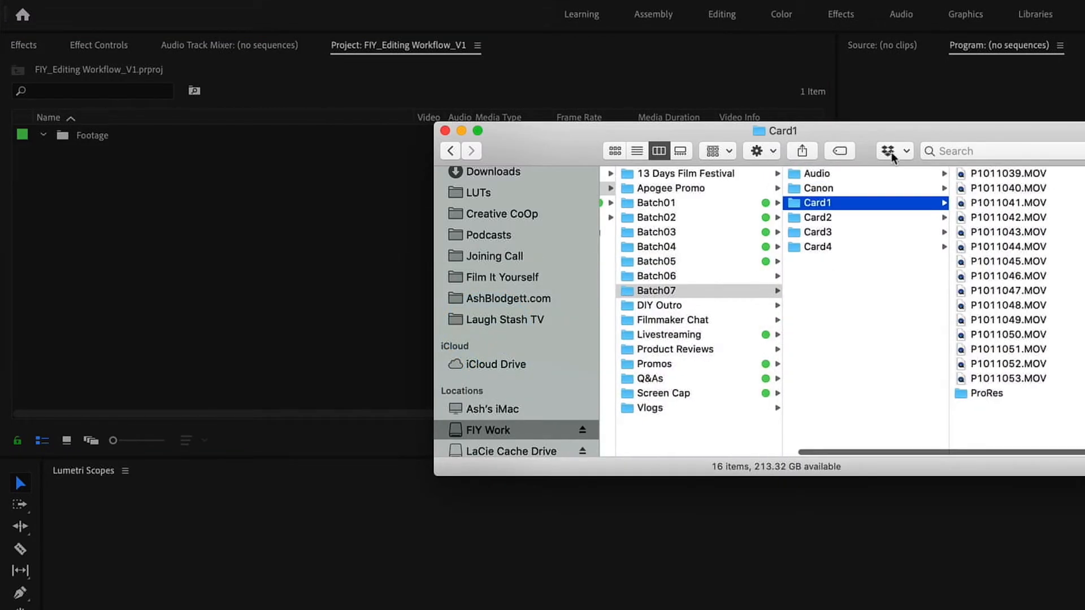
left_click_drag(850, 137, 608, 144)
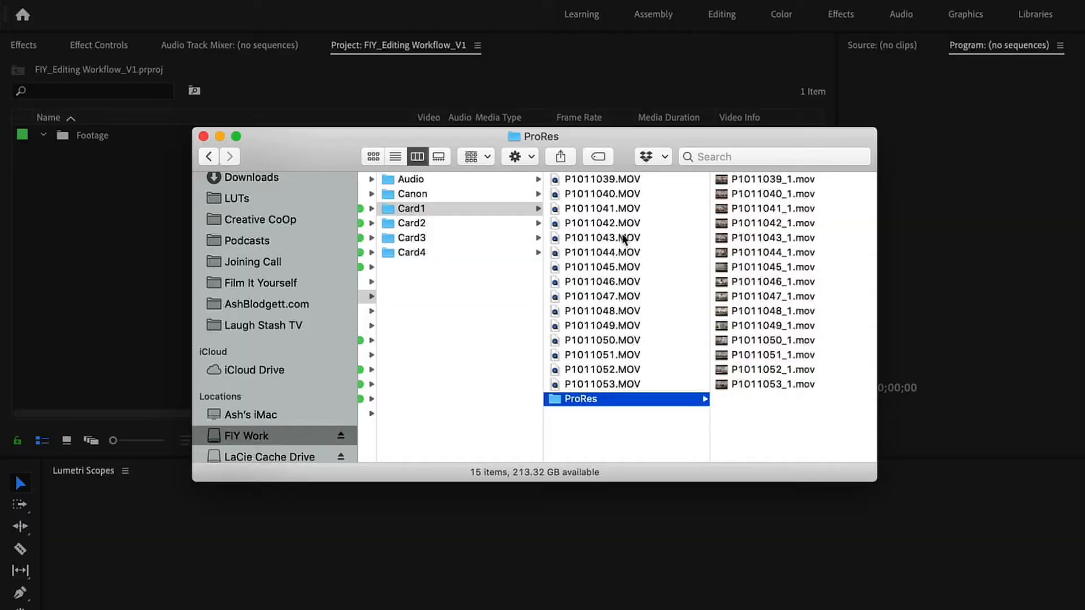
left_click(495, 222)
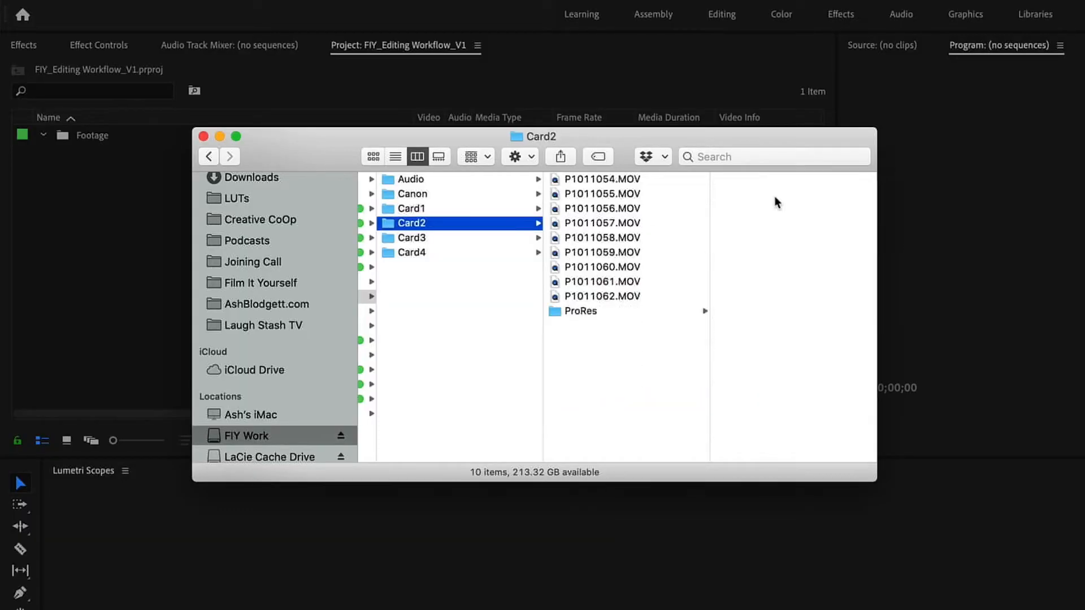
left_click(652, 312)
Switch to Premiere Pro and create a bin named Card1 inside the Footage bin
left_click(107, 129)
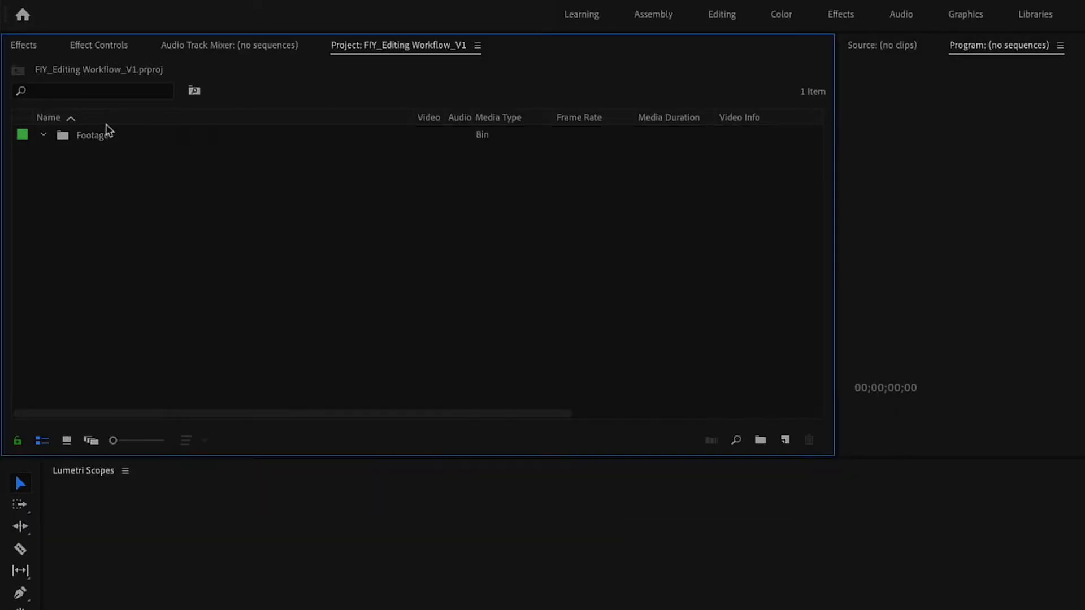
left_click(92, 137)
right_click(91, 138)
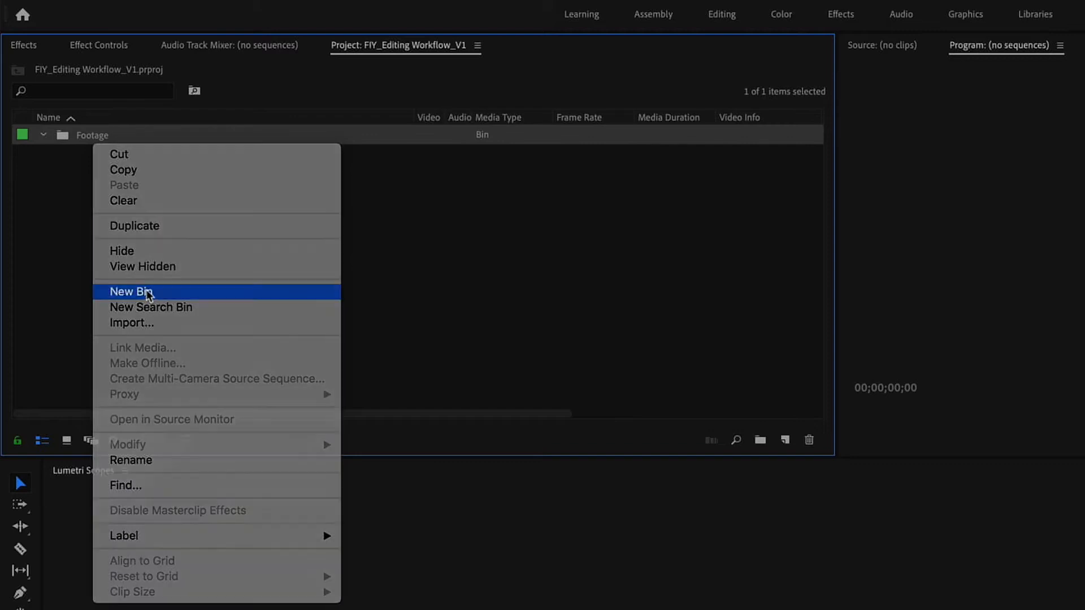
left_click(144, 293)
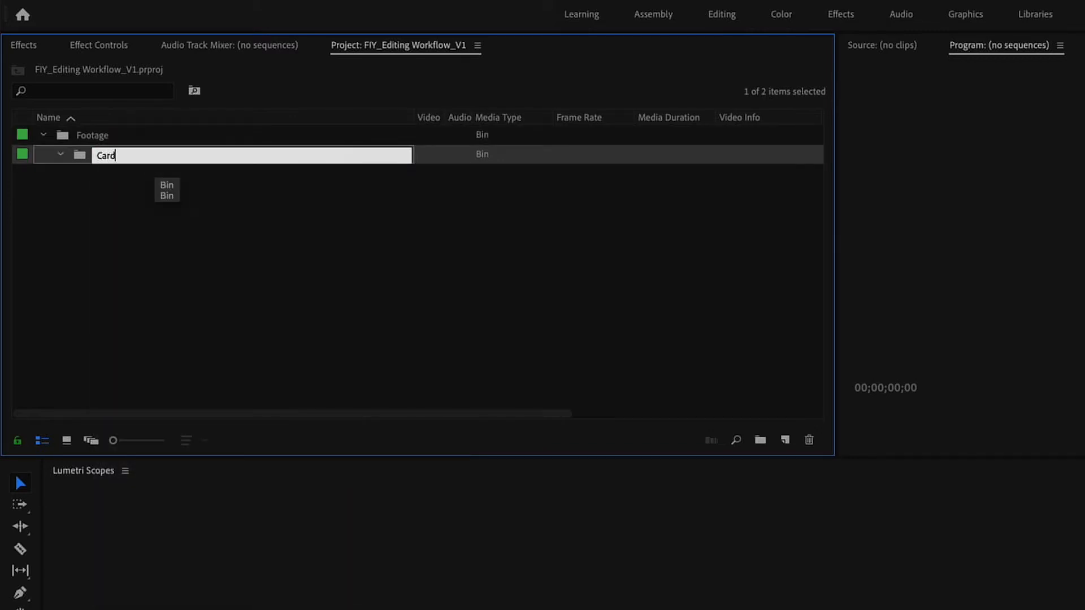
type("Card1")
key("Return")
left_click(111, 157)
Import all clips from the ProRes subfolder of Finder's Card1 folder into the project's Card1 bin, and collapse the bin
key("super+Tab")
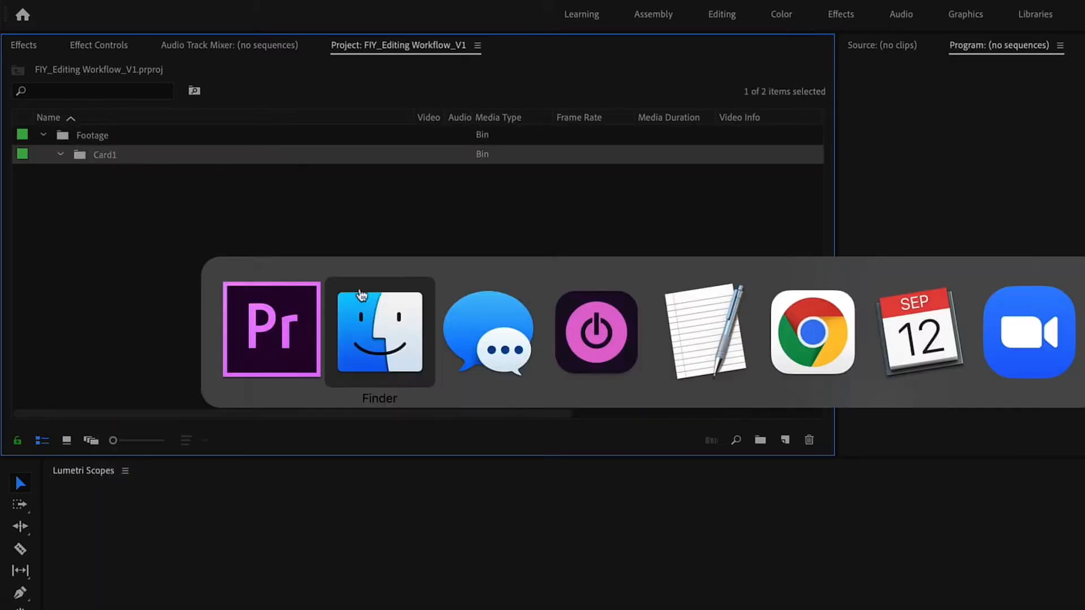
left_click(528, 209)
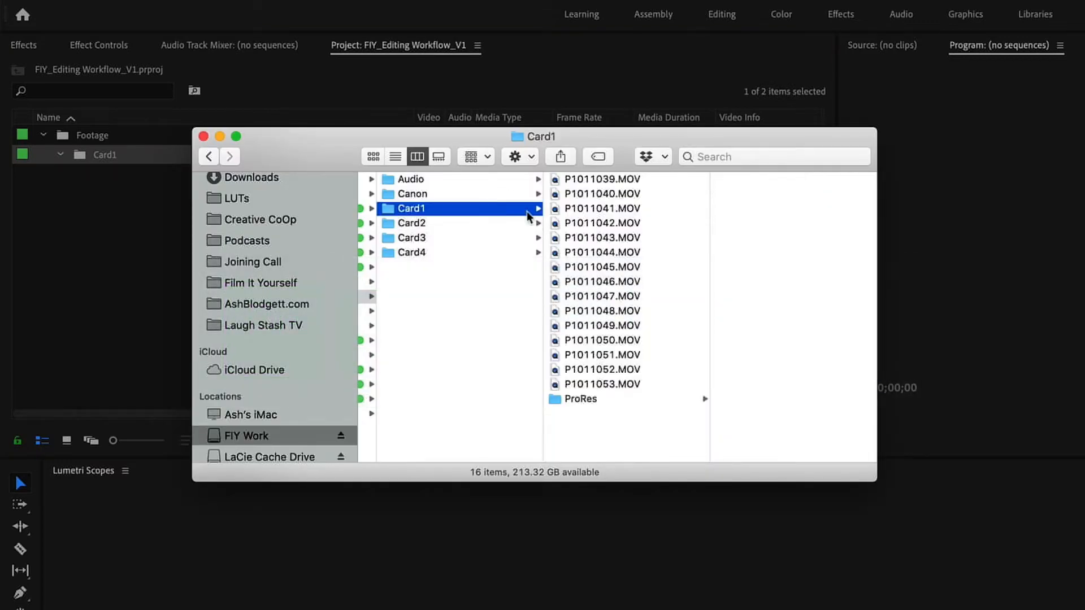
left_click(615, 399)
key("super+a")
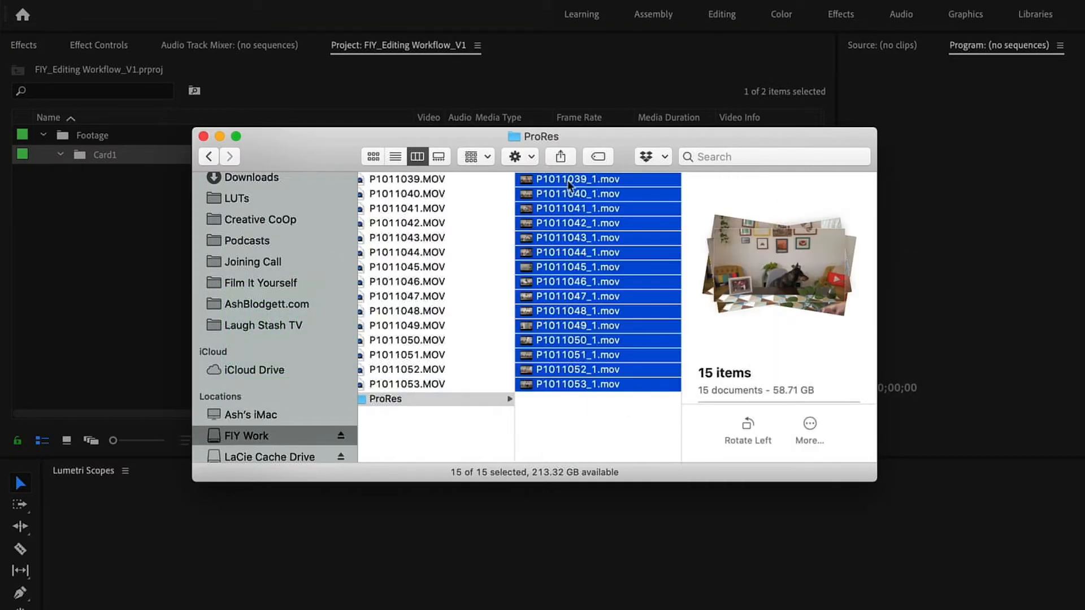
left_click_drag(349, 171, 121, 166)
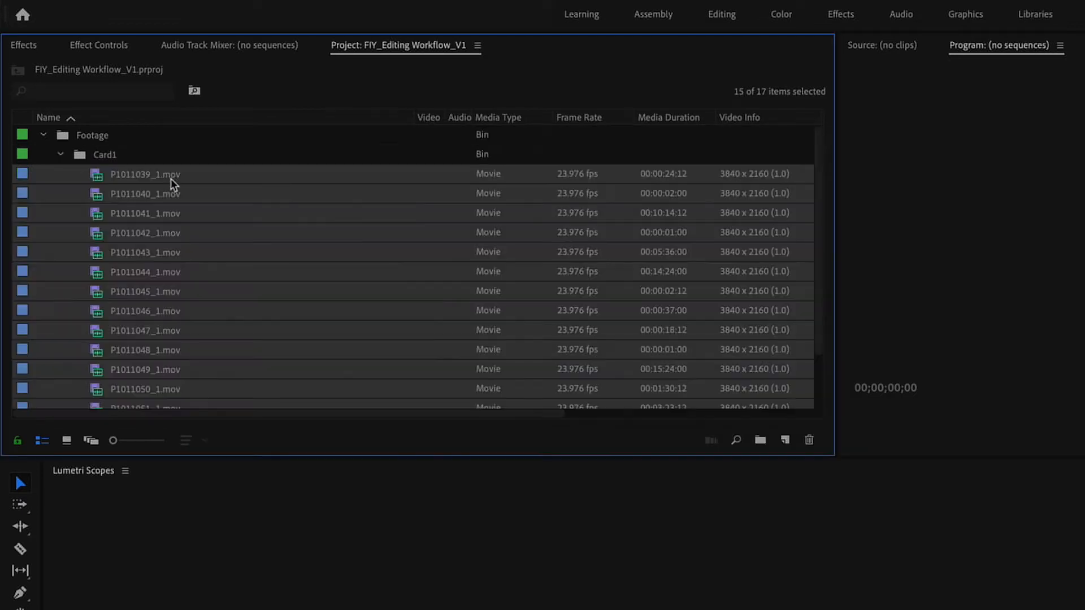
left_click(61, 154)
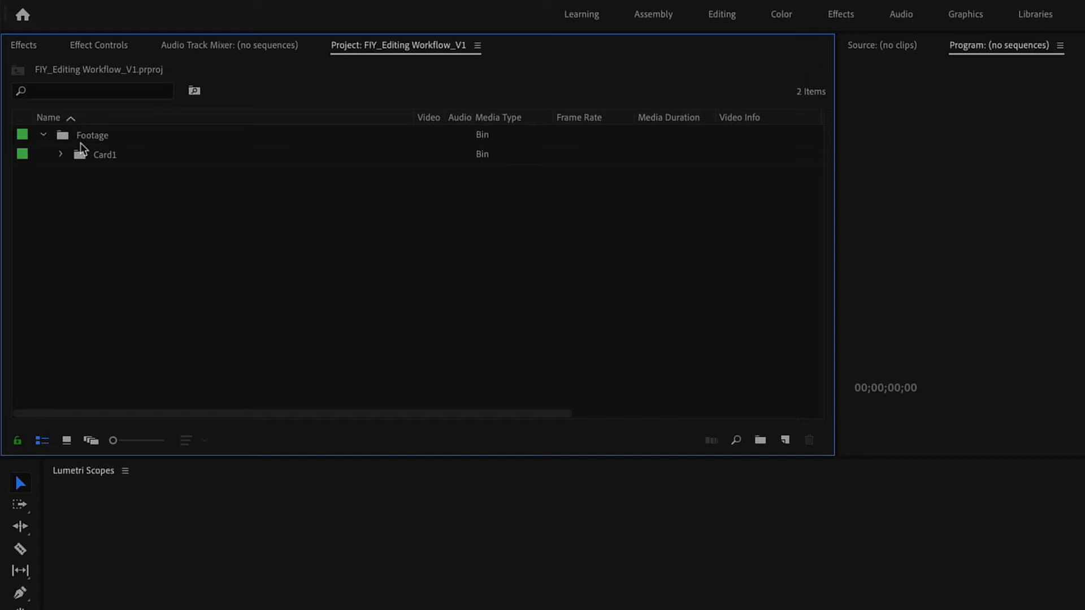
Create a bin named Audio inside the Footage bin
left_click(86, 138)
right_click(87, 139)
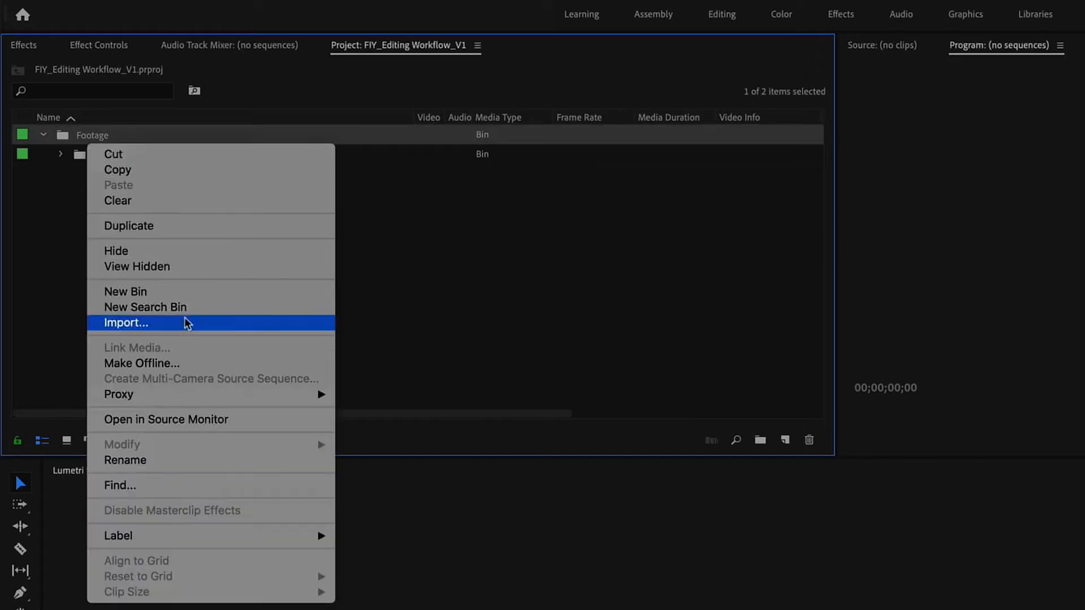
left_click(186, 294)
type("Audio")
left_click(285, 344)
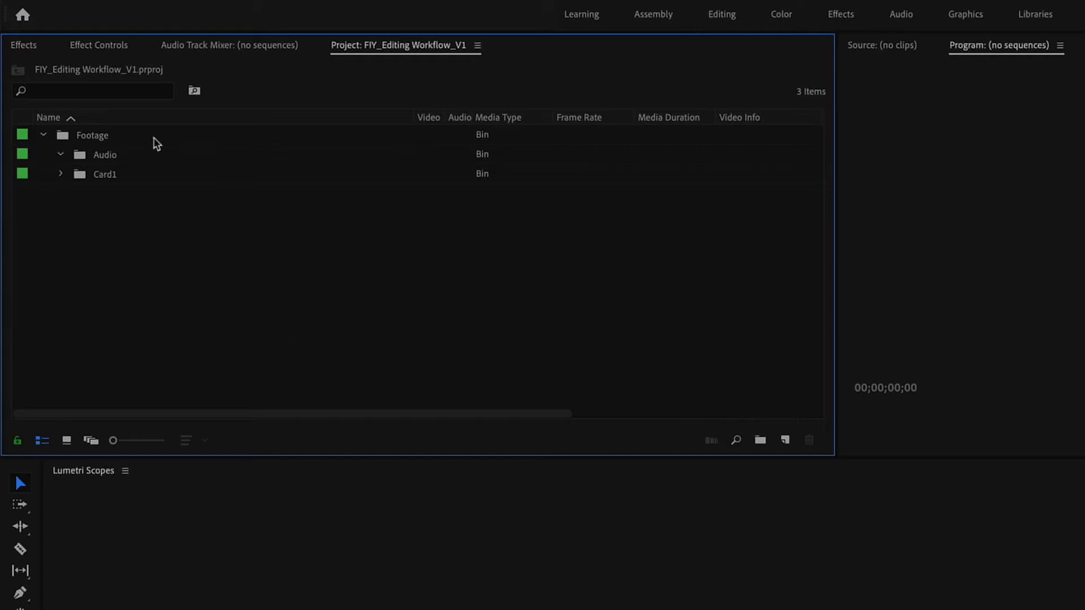
Select the Audio bin, switch to Finder and open the 07_01 folder inside Batch07's Audio folder
left_click(102, 159)
key("super+Tab")
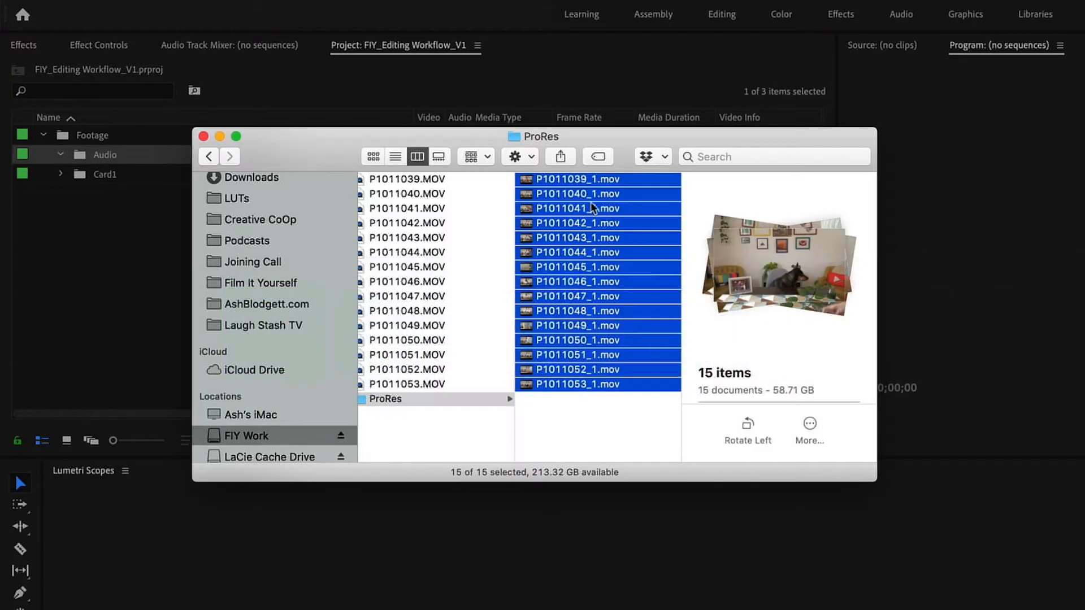
scroll(588, 203, "left", 5)
left_click(582, 180)
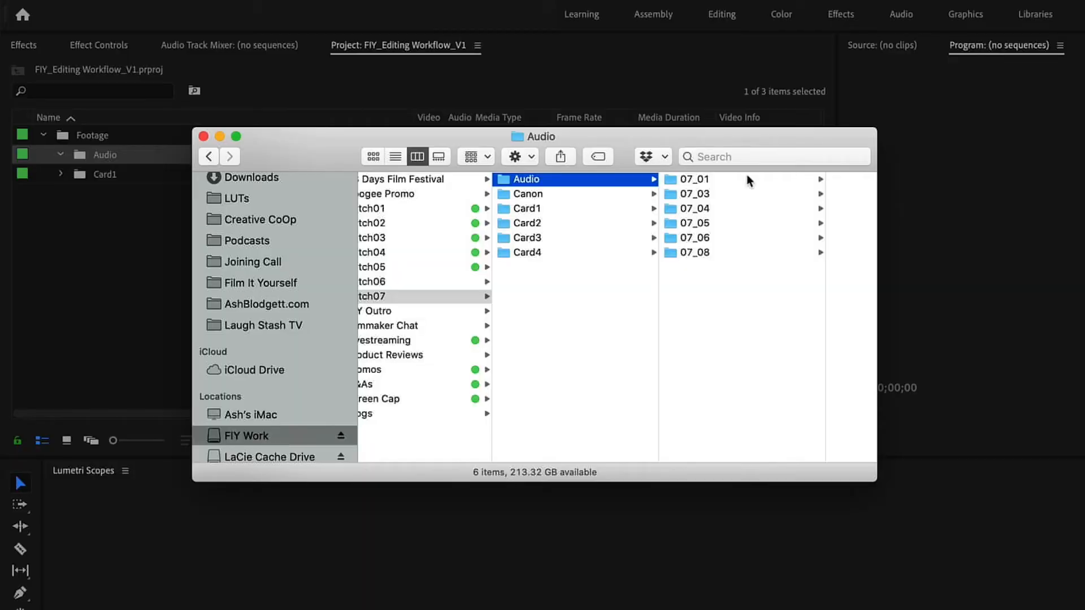
left_click(748, 178)
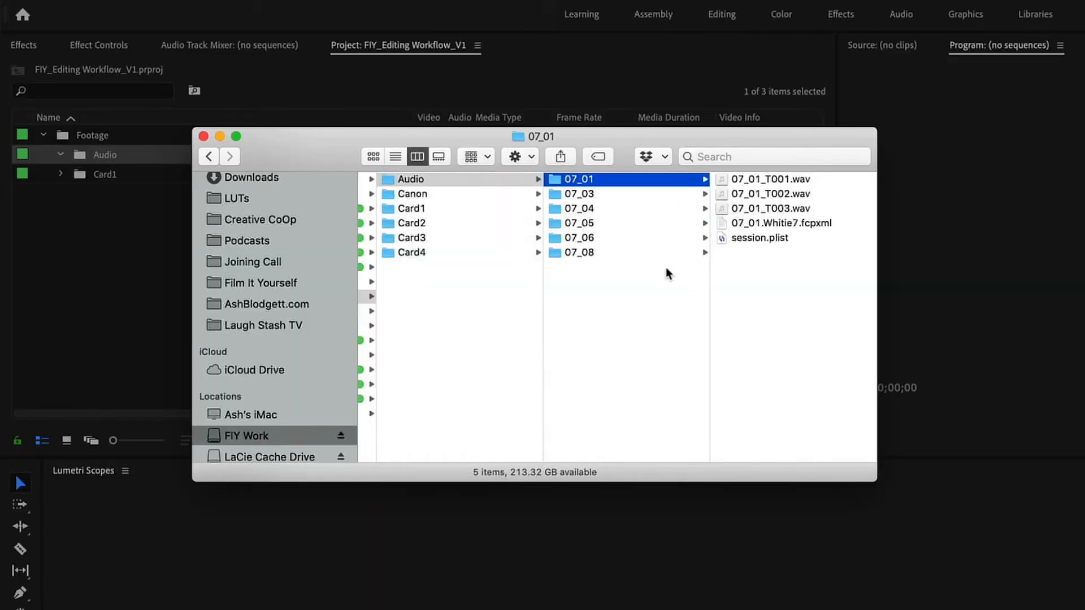
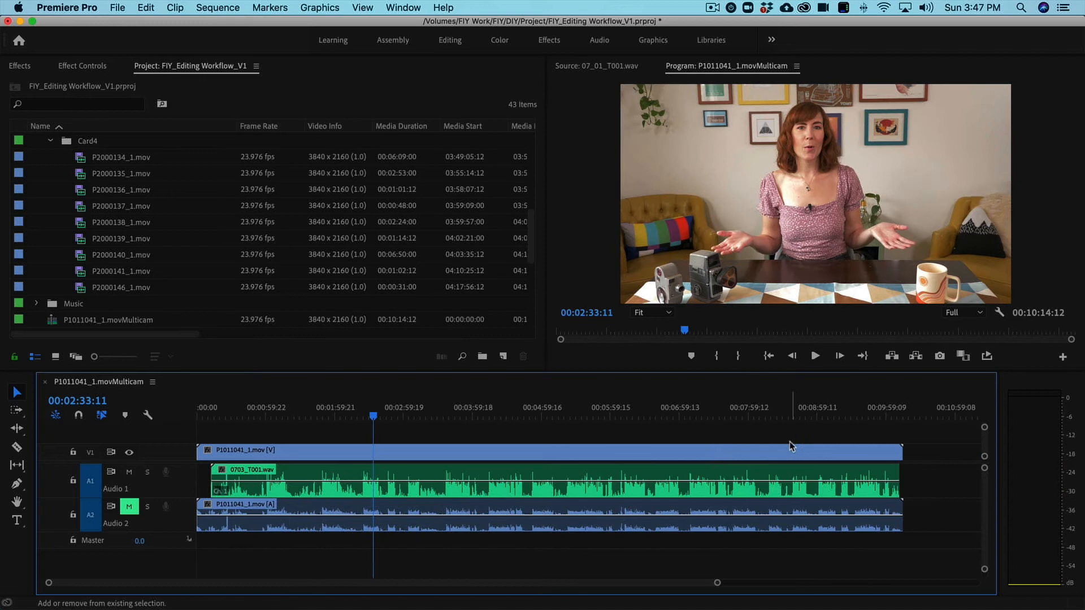
Set the frame size of the P1011041_1.movMulticam sequence to 1920 horizontal by 1080 vertical
scroll(164, 236, "down", 3)
scroll(164, 236, "down", 1)
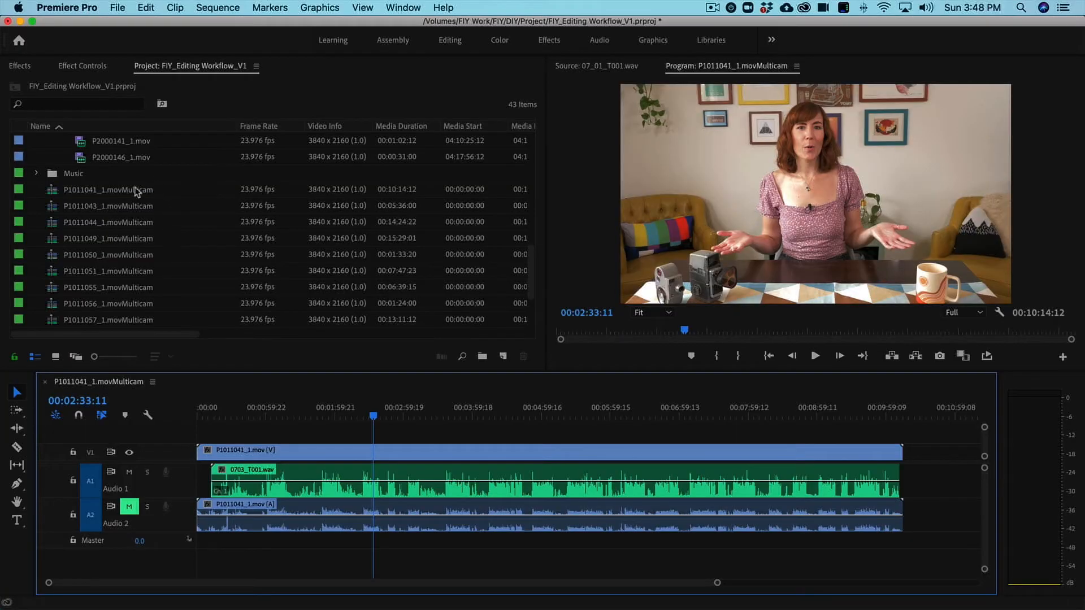
left_click(135, 190)
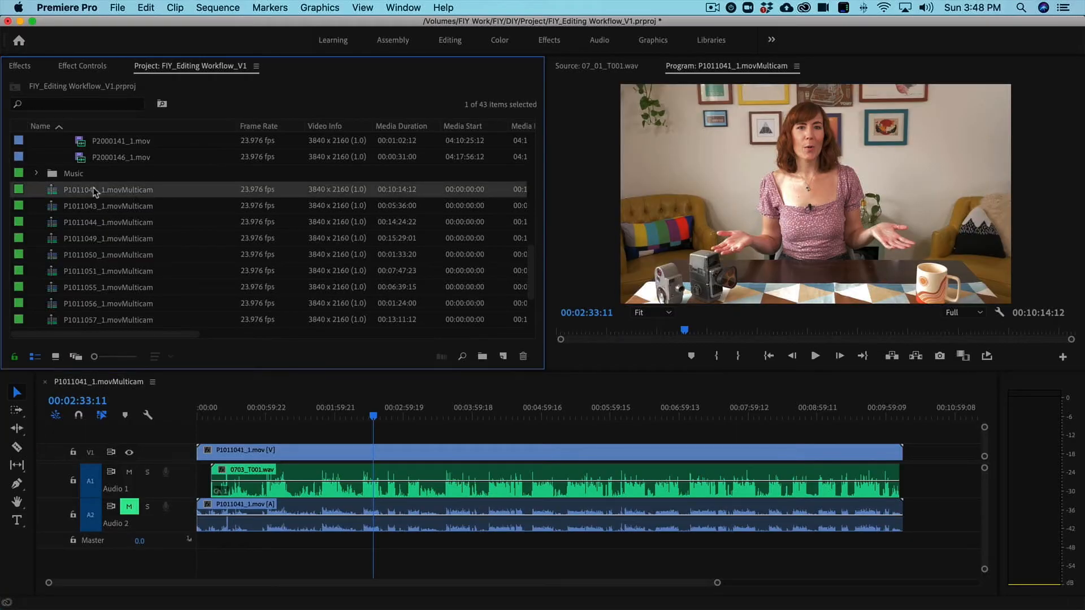
right_click(54, 193)
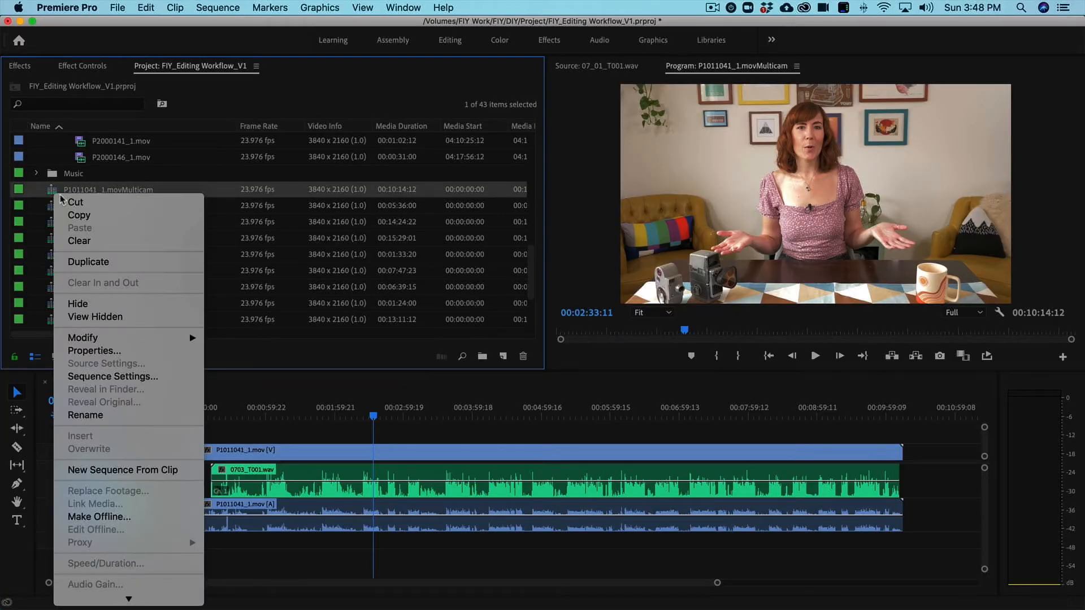
left_click(140, 377)
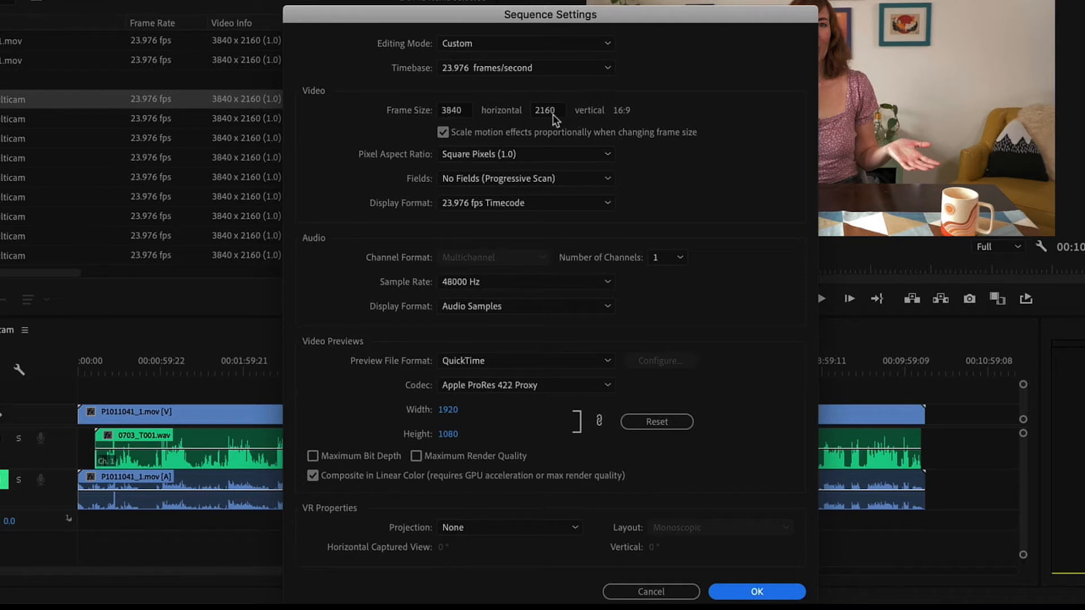
left_click(465, 110)
type("19")
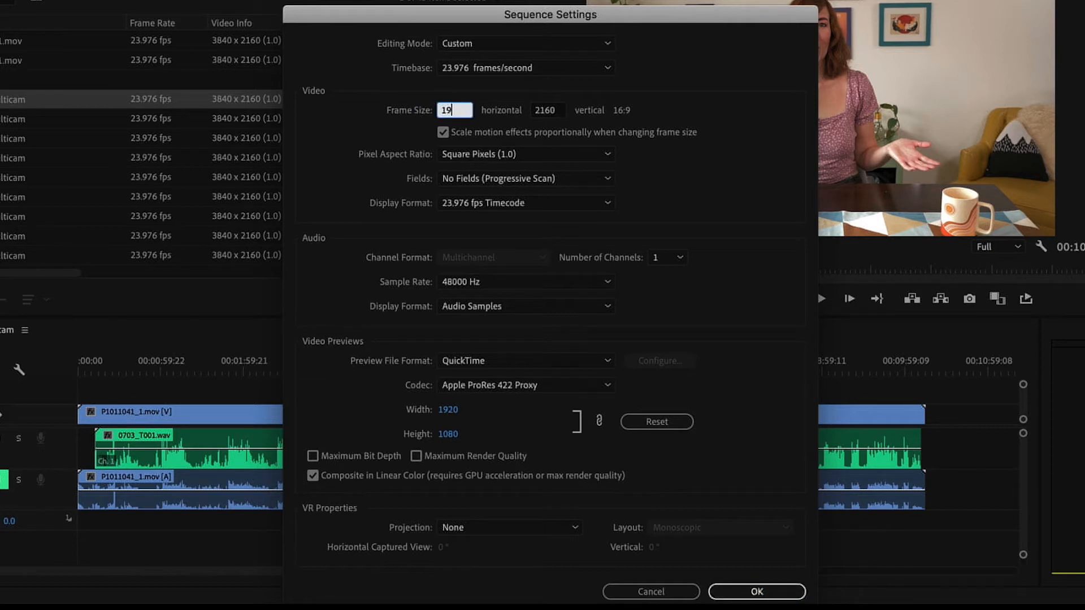
type("20")
key("Tab")
type("10")
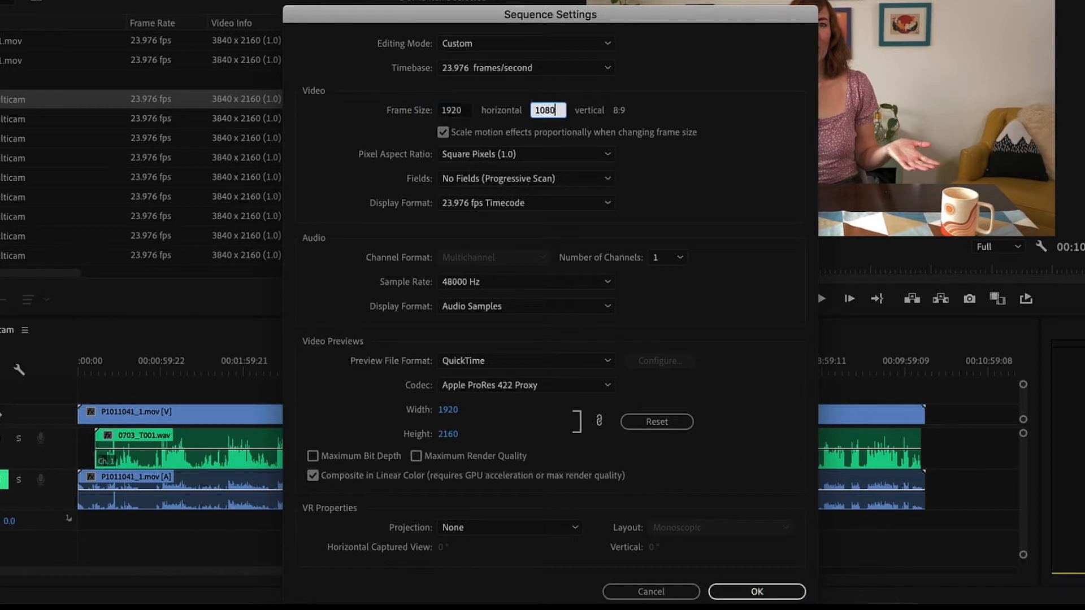
left_click(716, 181)
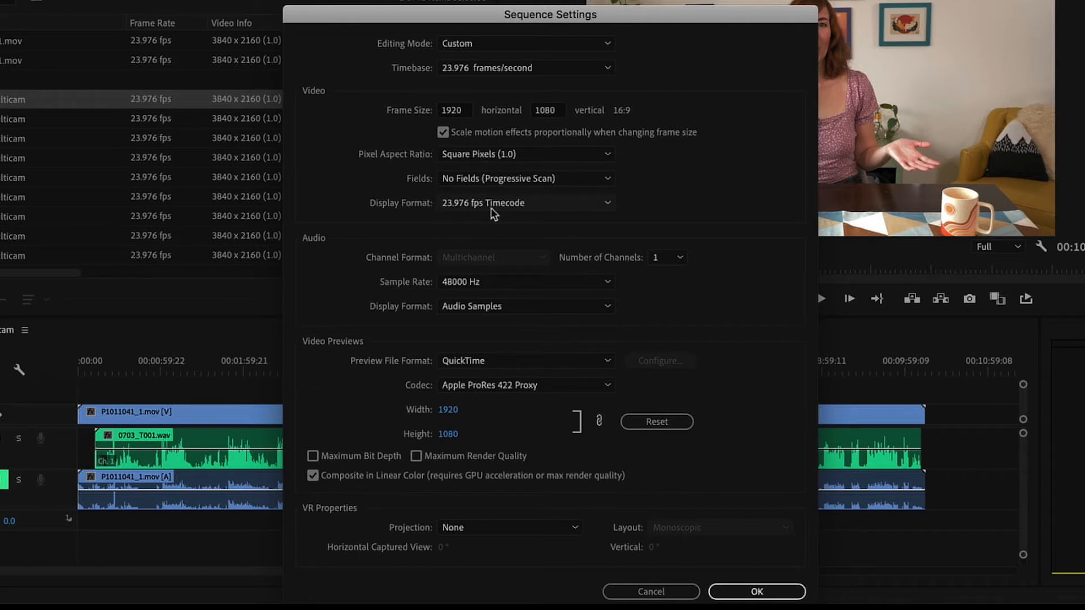
Review the Fields and Preview File Format options, keeping No Fields (Progressive Scan) and QuickTime
left_click(510, 180)
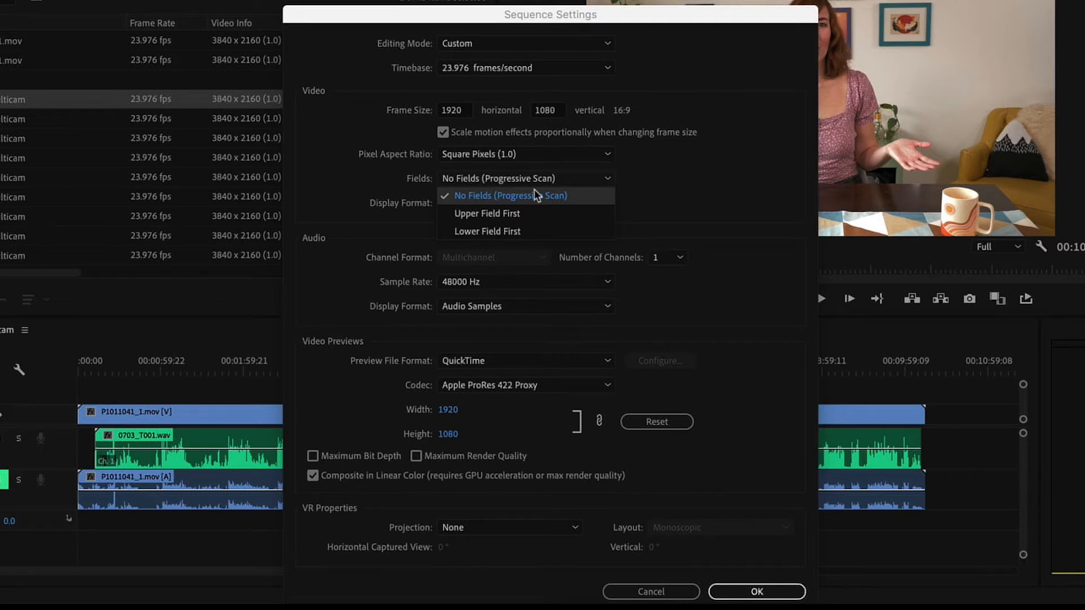
left_click(478, 192)
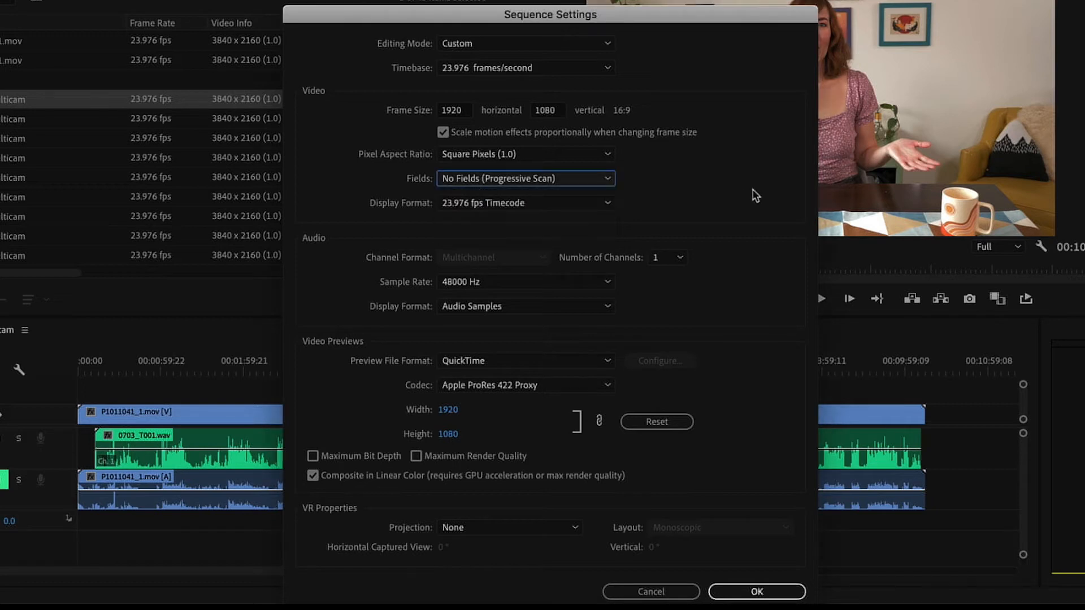
left_click(519, 364)
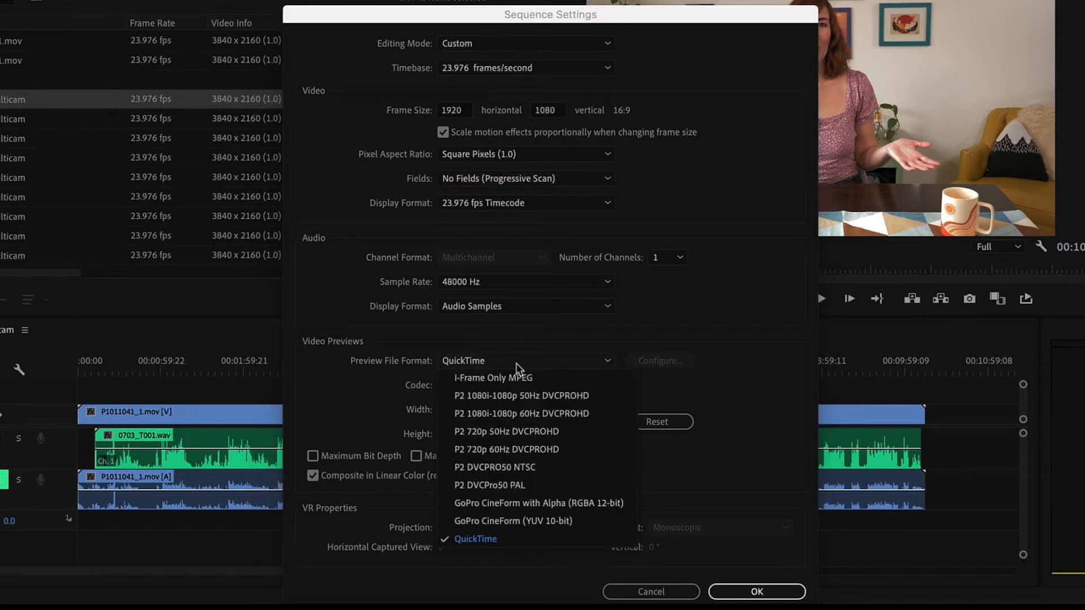
left_click(761, 353)
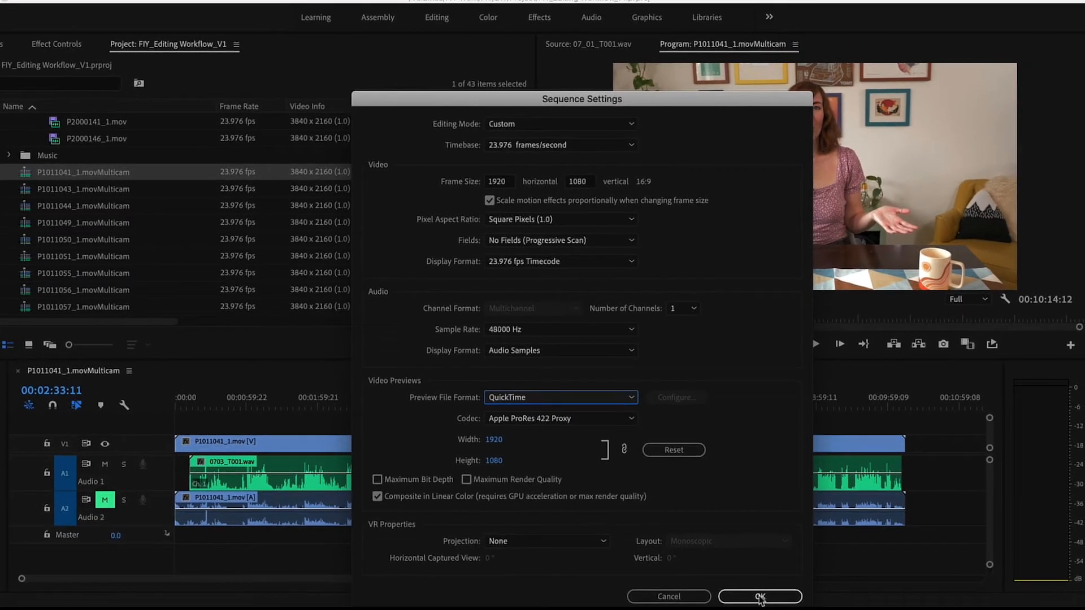
Apply the sequence settings and set the scale of the P1011041_1.mov clip on V1 to 50
left_click(792, 593)
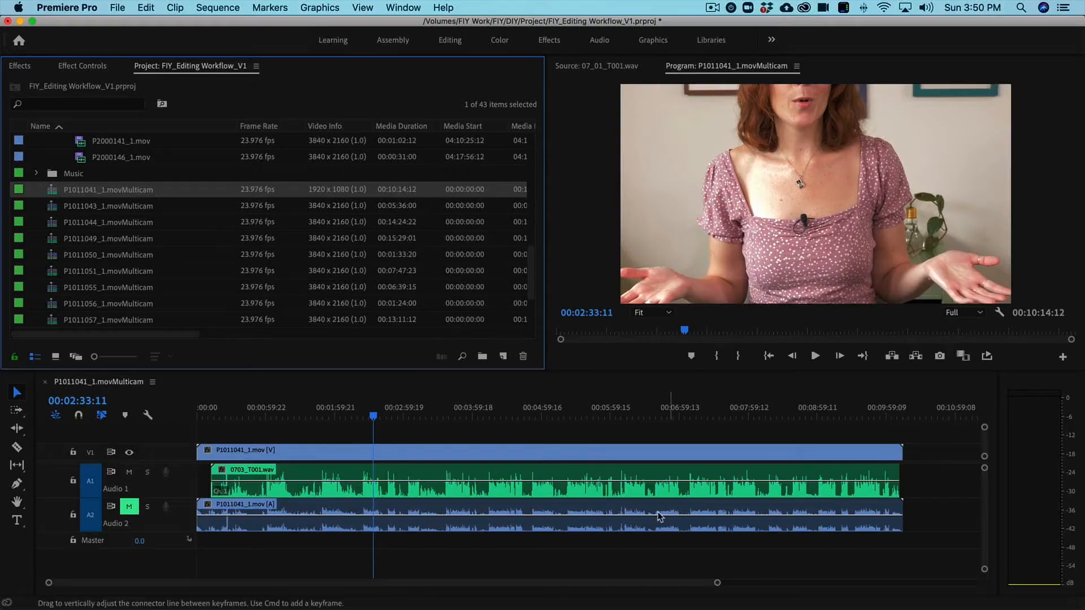
left_click(542, 452)
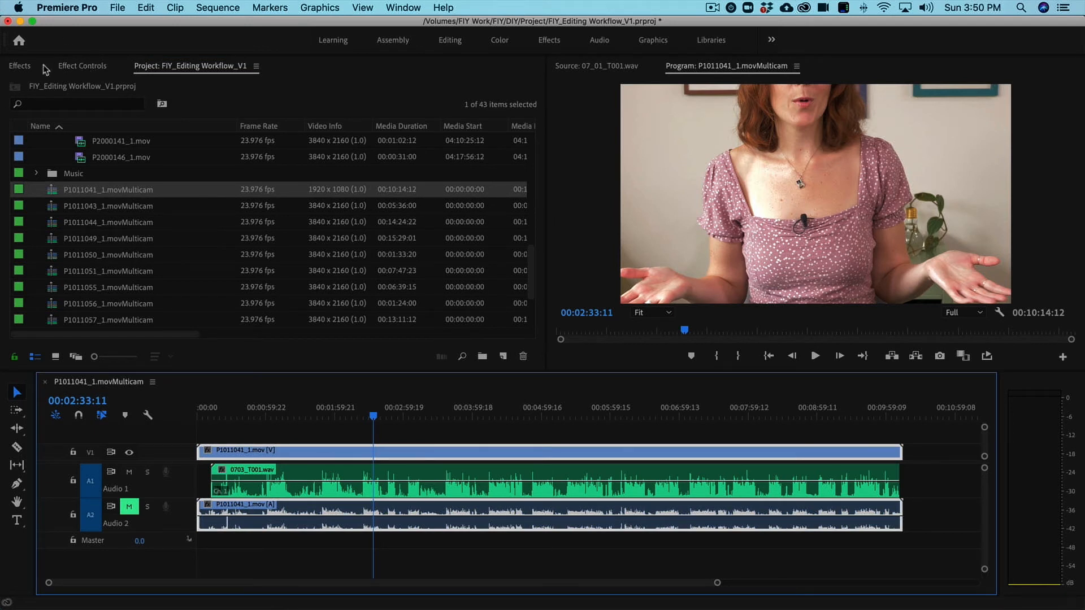
left_click(85, 66)
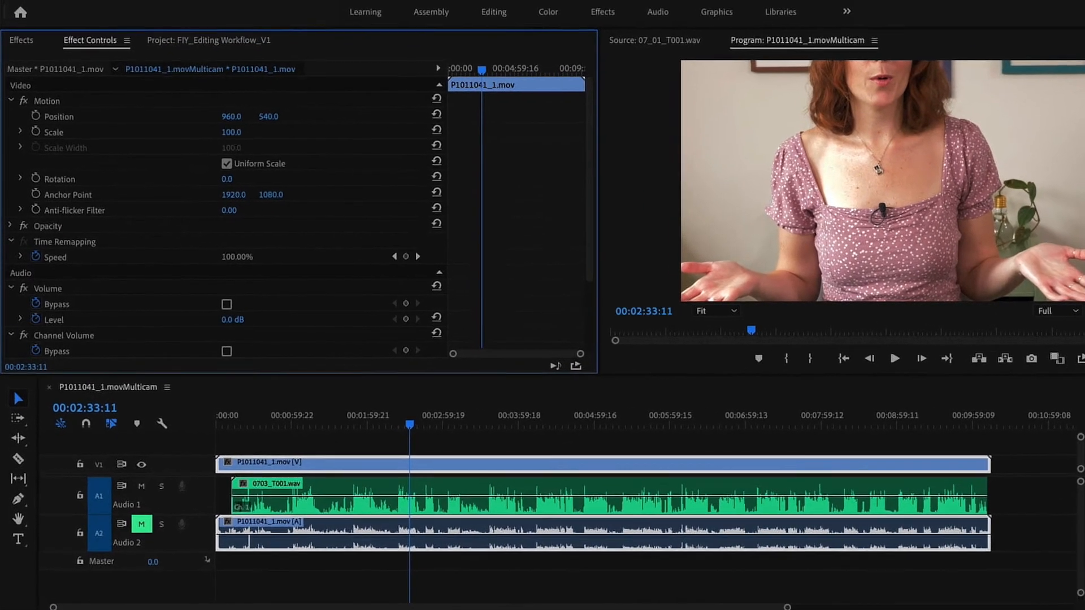
left_click(219, 142)
type("50")
key("Return")
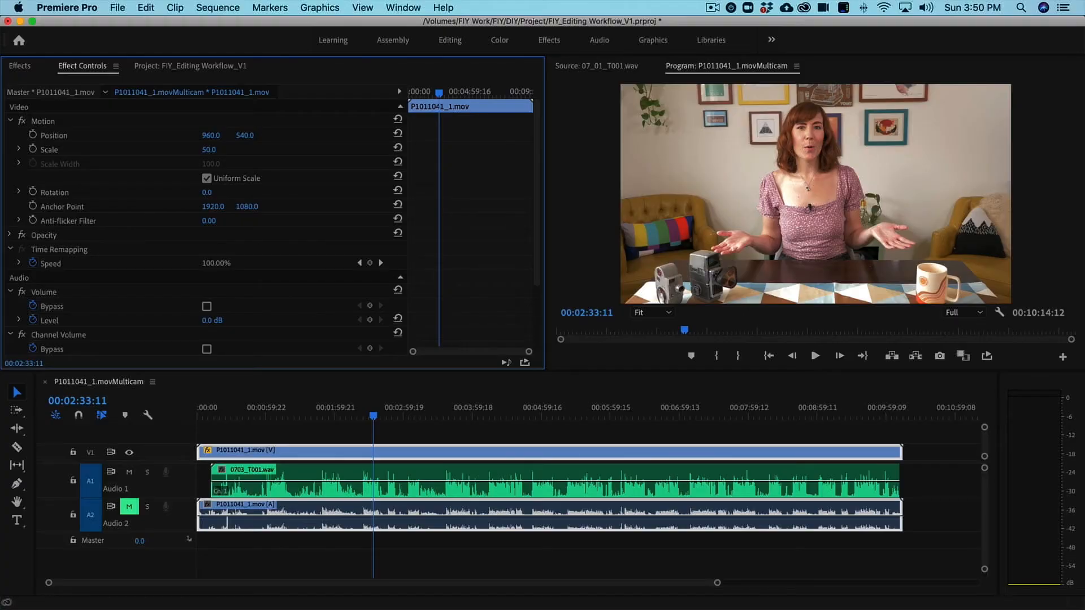
Duplicate the P1011041_1.mov video clip onto V2 and give the copy a scale of 100 and a vertical position of 920
left_click(507, 433)
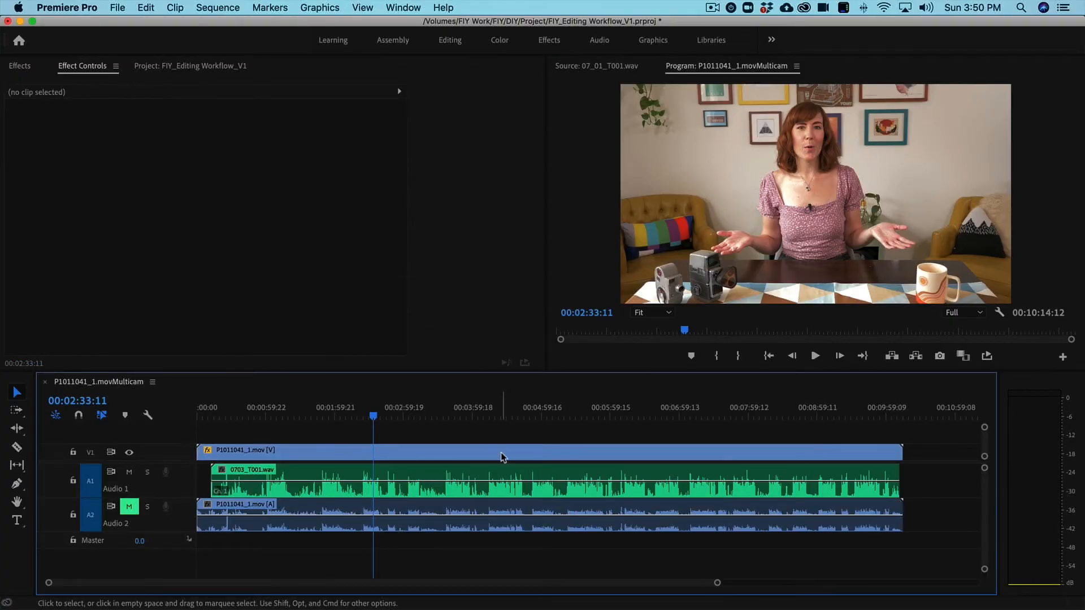
left_click_drag(502, 456, 507, 439)
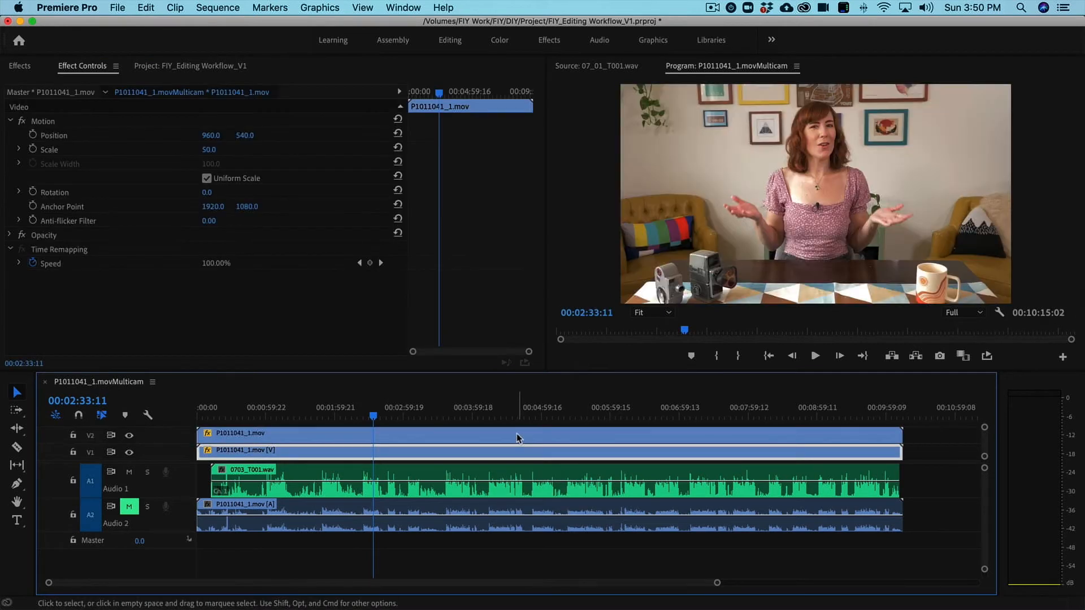
left_click(210, 149)
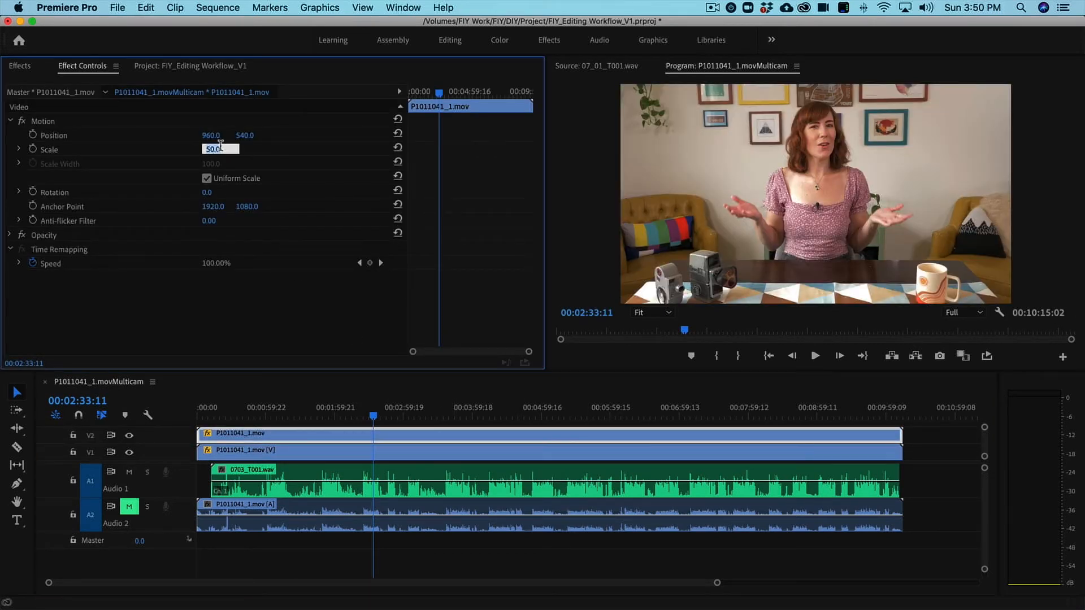
type("1")
key("Return")
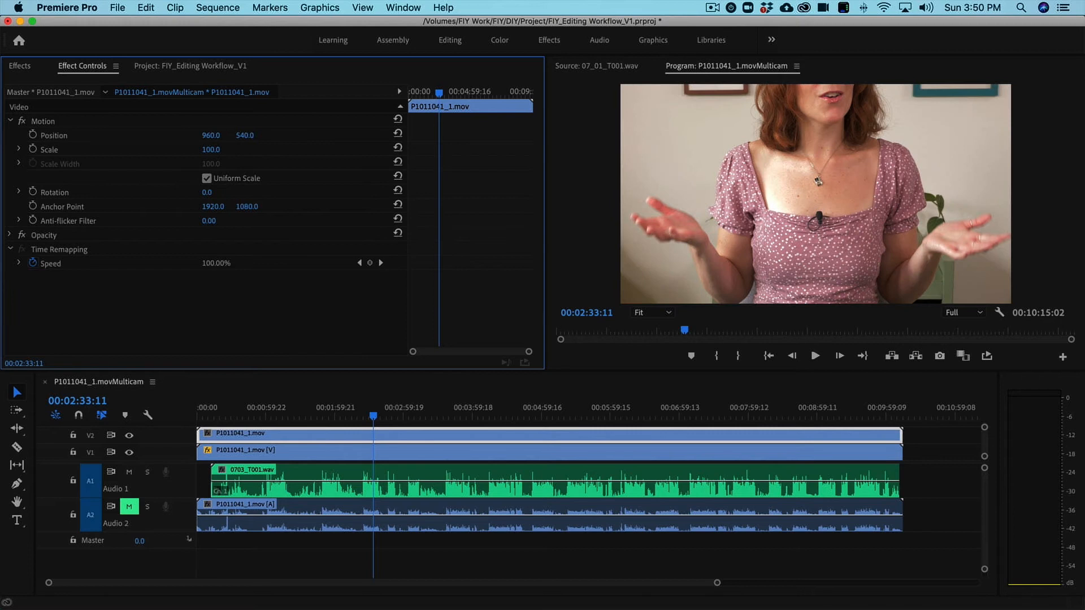
left_click_drag(245, 135, 459, 135)
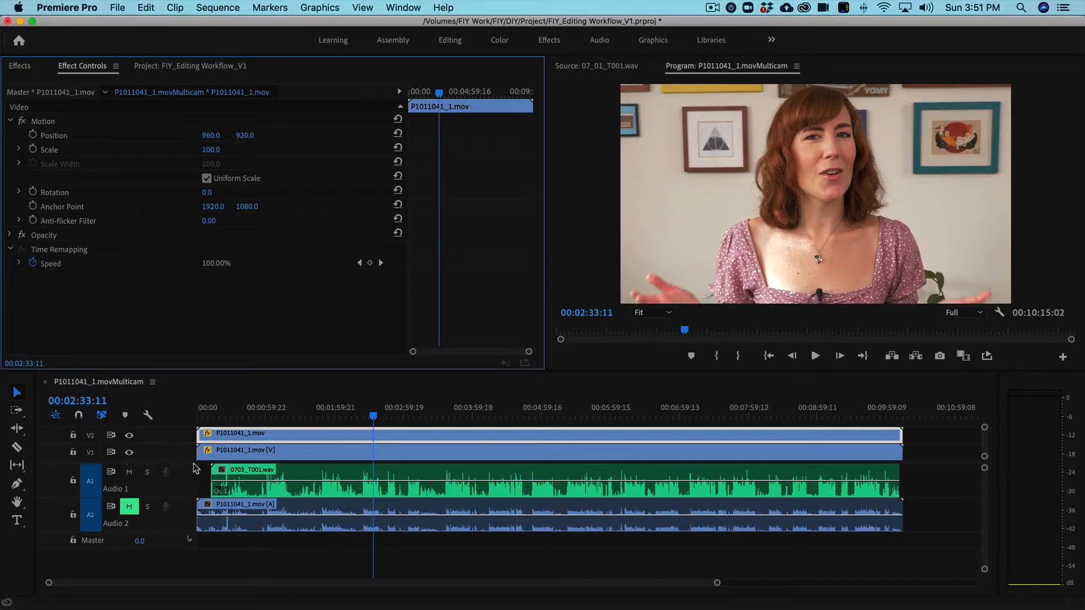
Duplicate the V2 clip onto V3 and set the copy's position to 1690, 7 to frame the vintage cameras on the table
left_click_drag(186, 463, 187, 484)
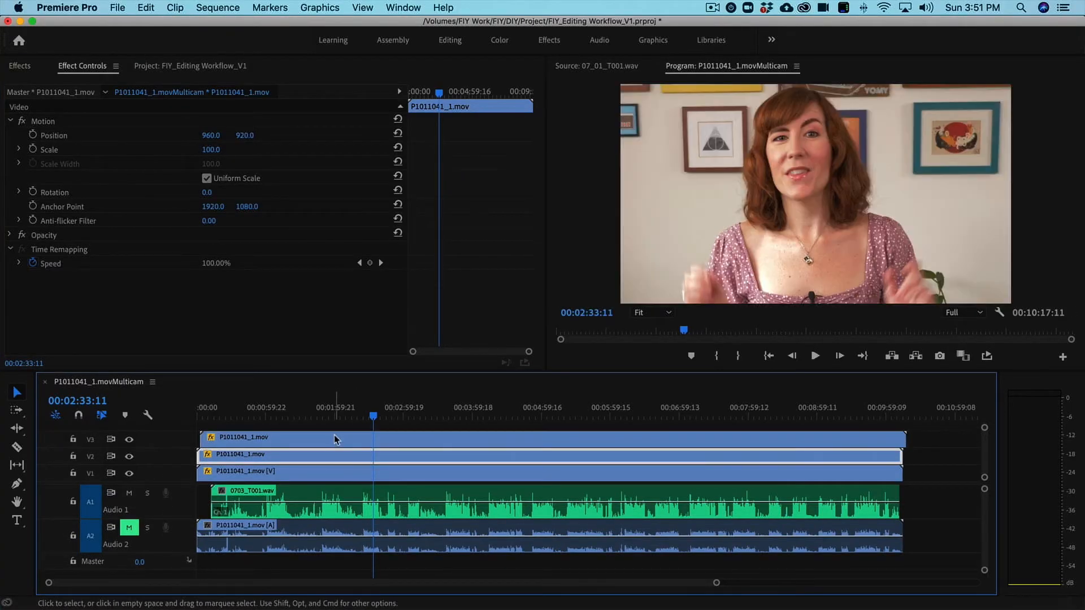
left_click_drag(330, 455, 346, 438)
left_click_drag(245, 135, 121, 135)
left_click_drag(207, 135, 257, 135)
left_click_drag(213, 135, 383, 135)
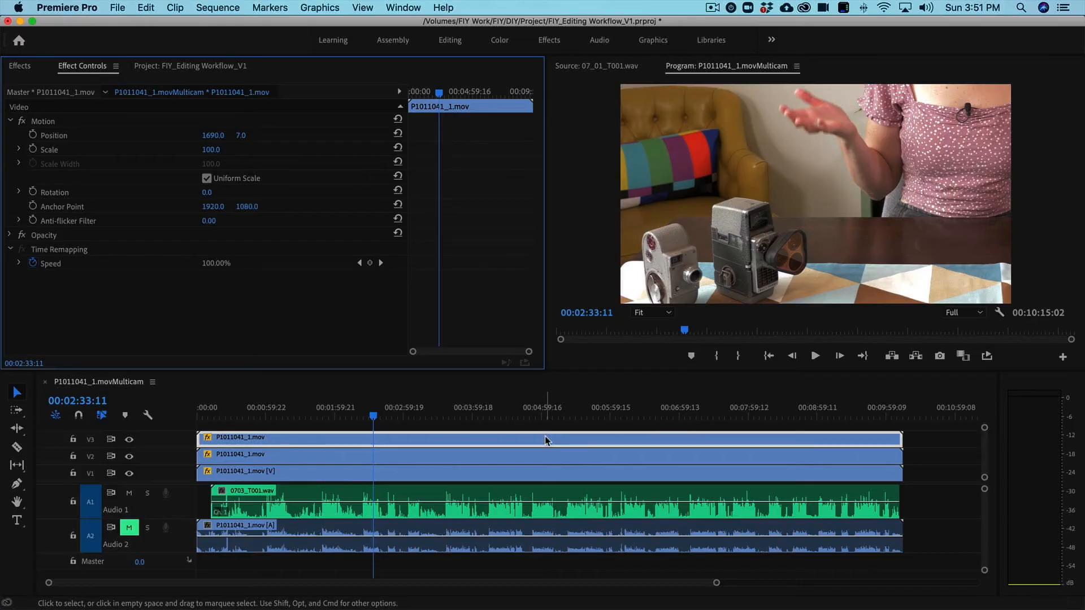
Play the opening of the sequence from about 00:00:12:04, just before the 0703_T001.wav clip begins
left_click(282, 418)
key("Home")
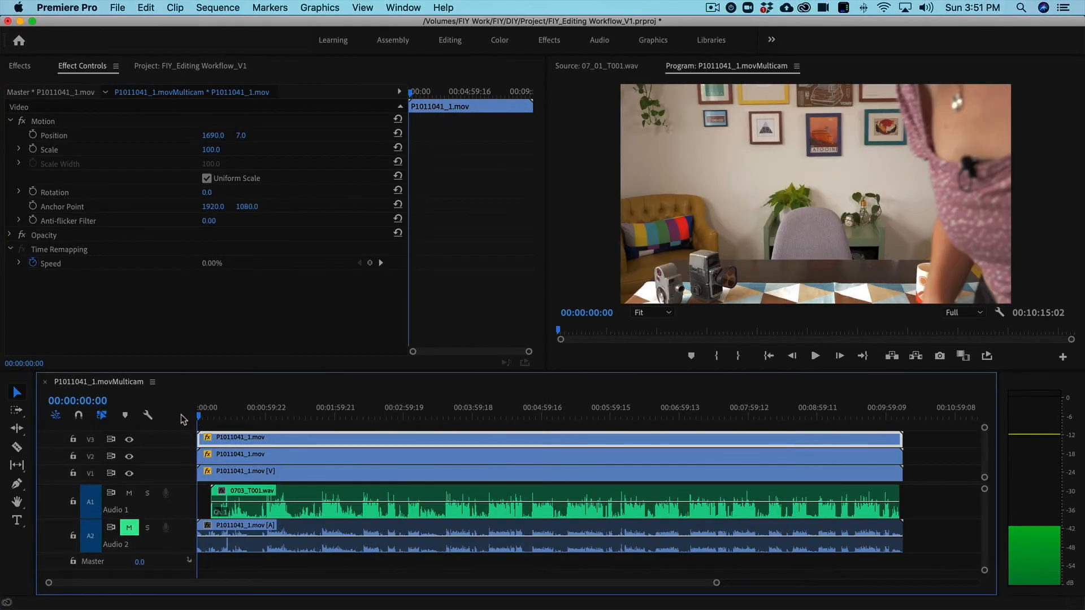
left_click(947, 462)
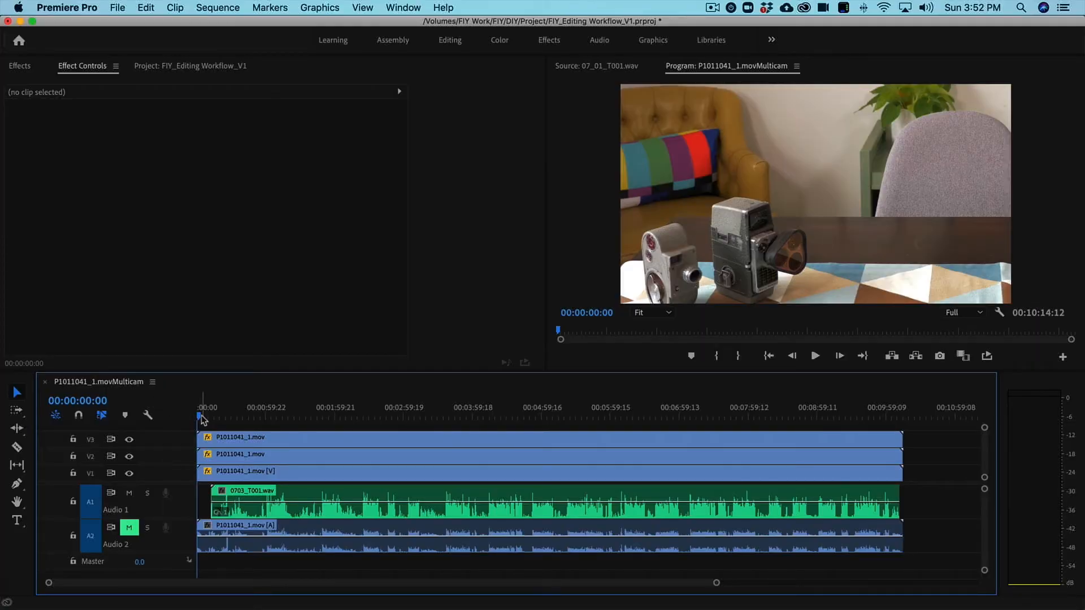
key("=")
key("=")
key("=")
left_click_drag(200, 419, 269, 422)
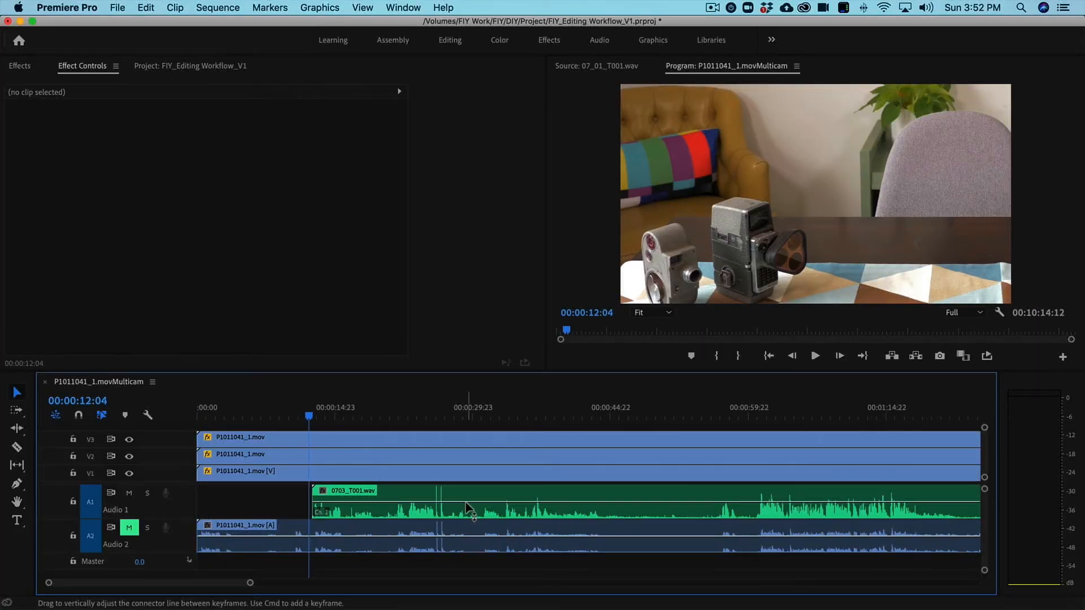
key("space")
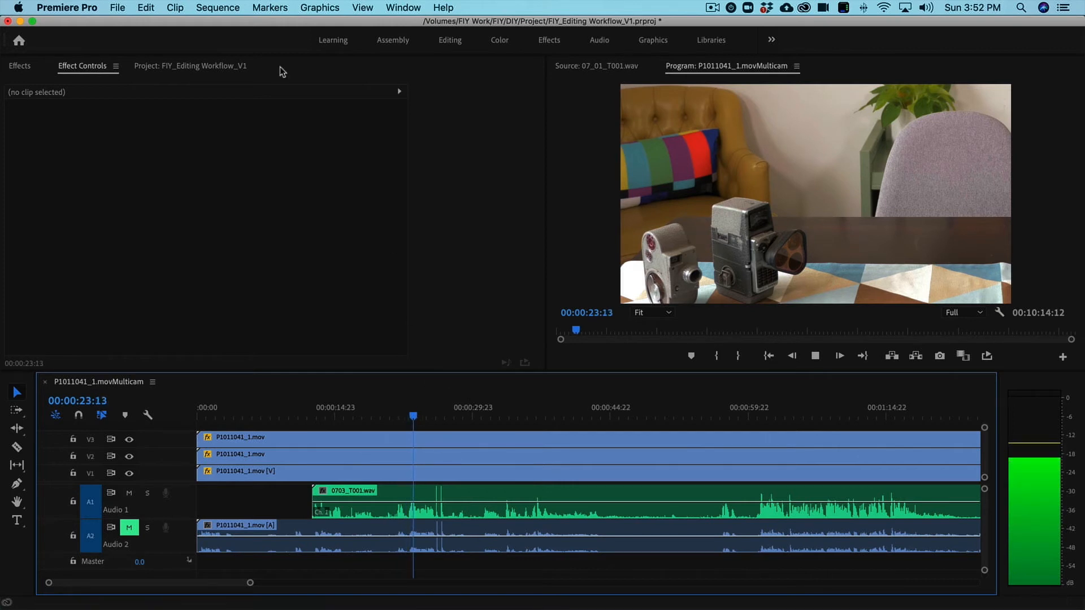
Rename the P1011041_1.movMulticam sequence in the project as 07_03_tk1
left_click(188, 66)
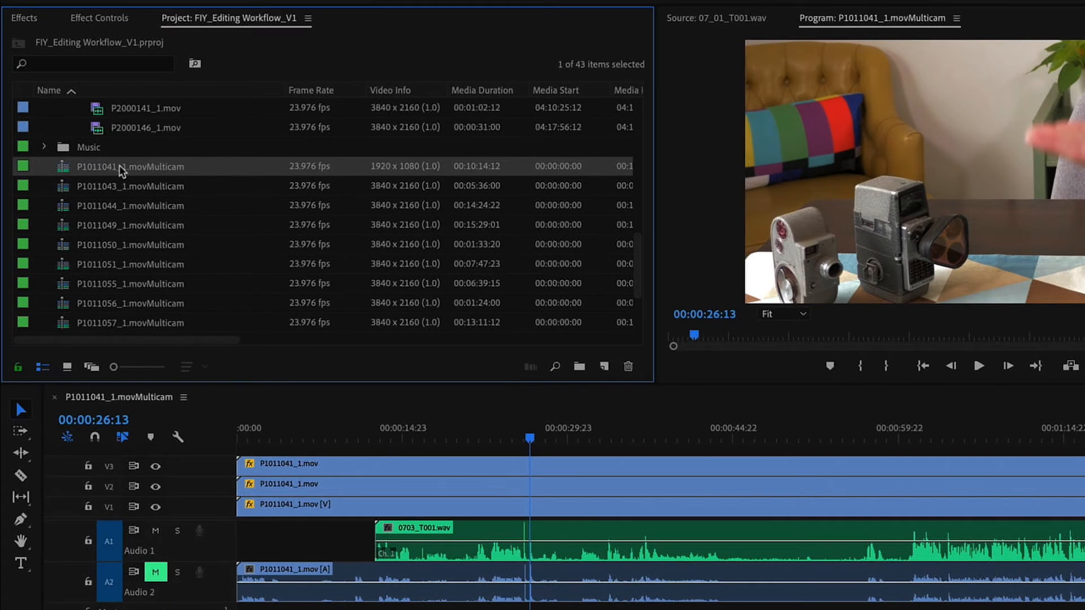
left_click(99, 189)
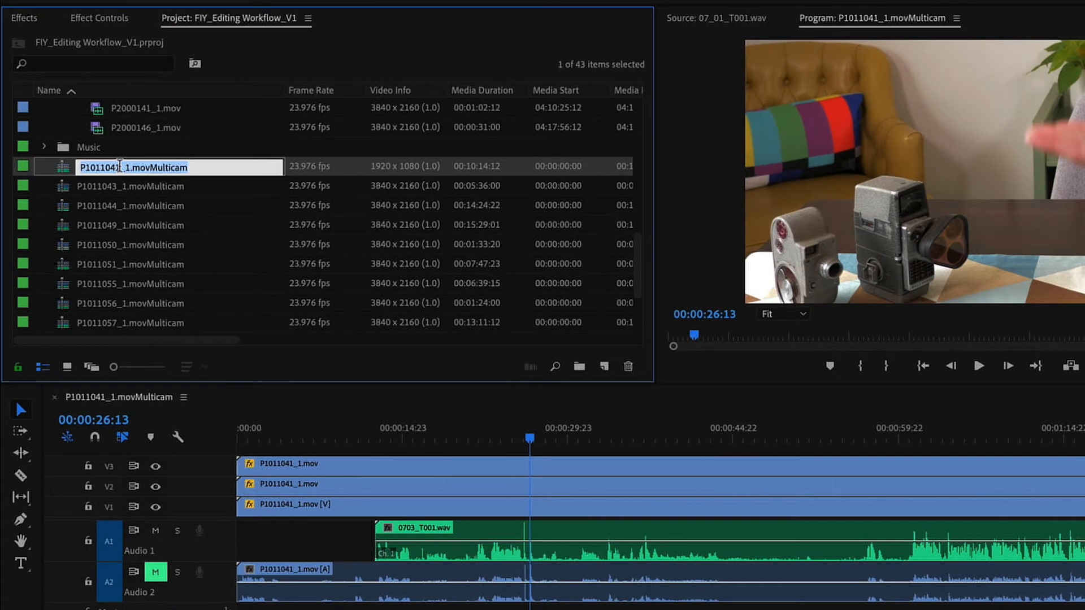
type("07_03_tk1")
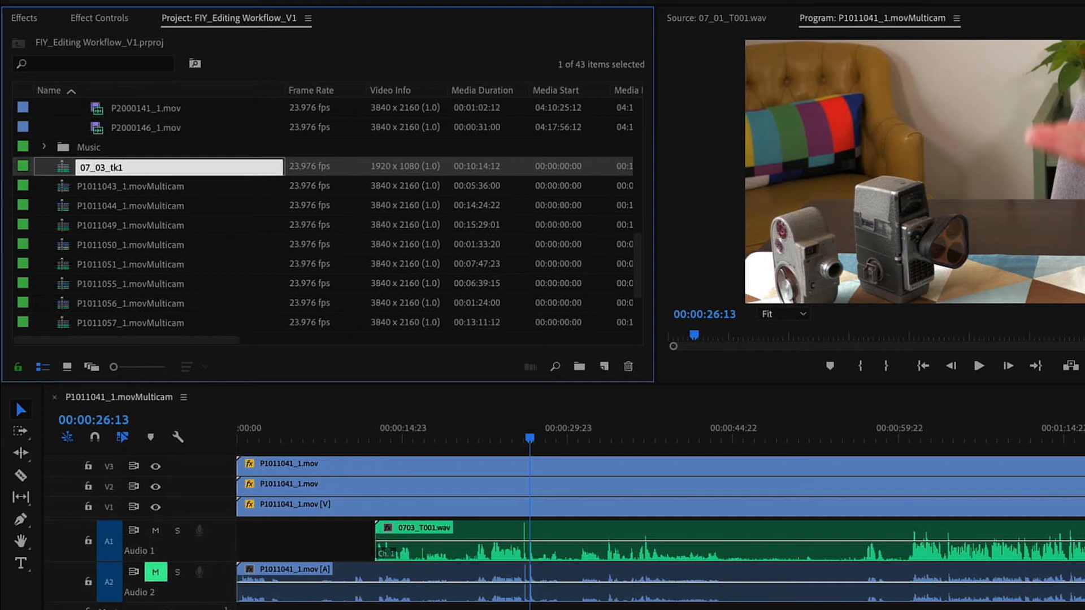
key("Return")
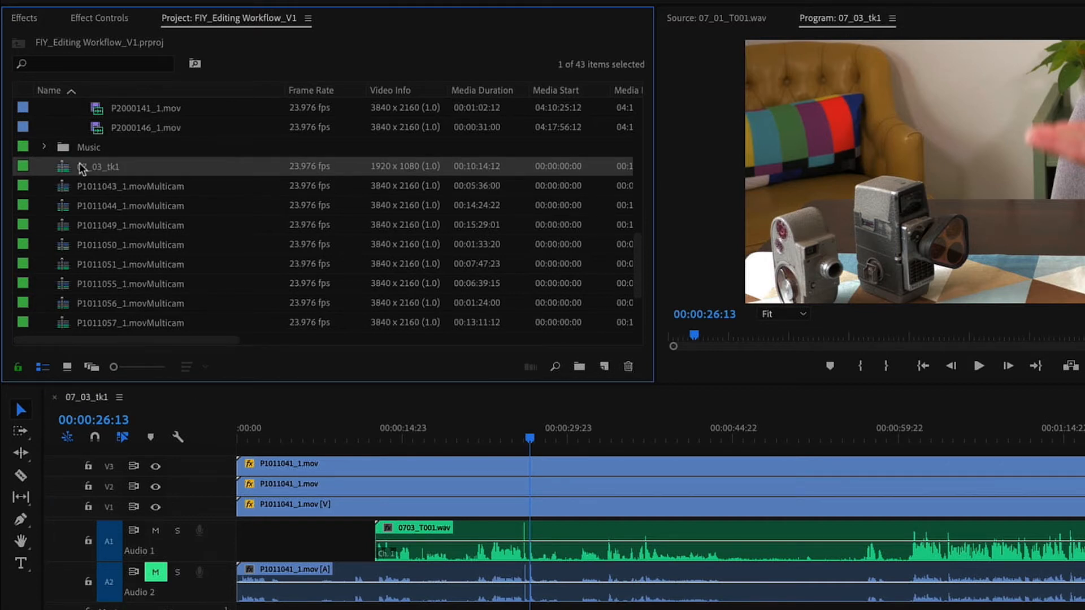
Open the P1011043_1.movMulticam sequence and fit its full length in the timeline
left_click(104, 187)
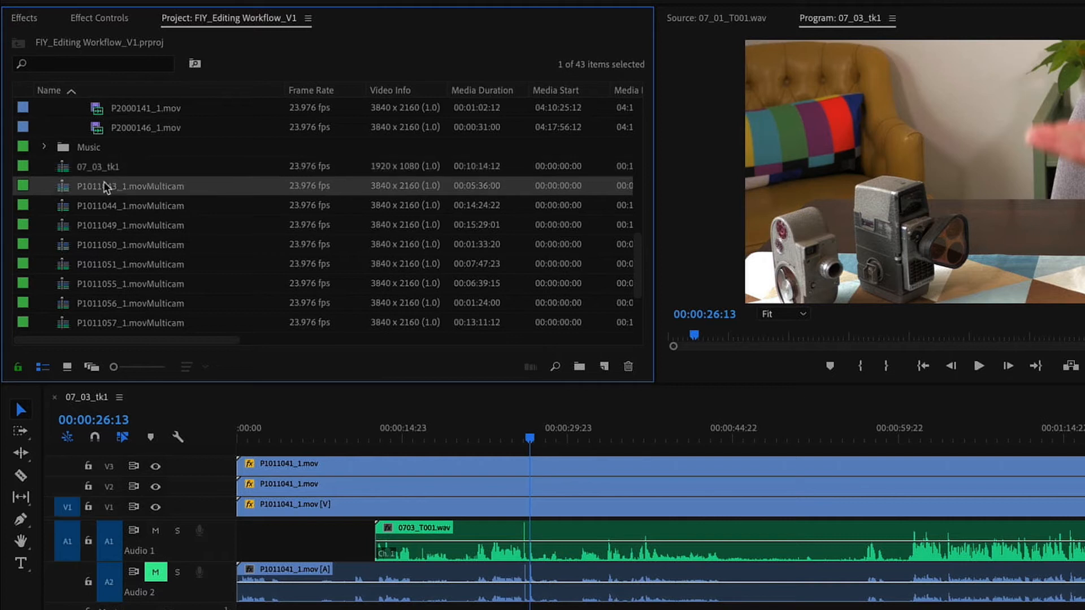
scroll(130, 188, "down", 3)
scroll(130, 188, "up", 3)
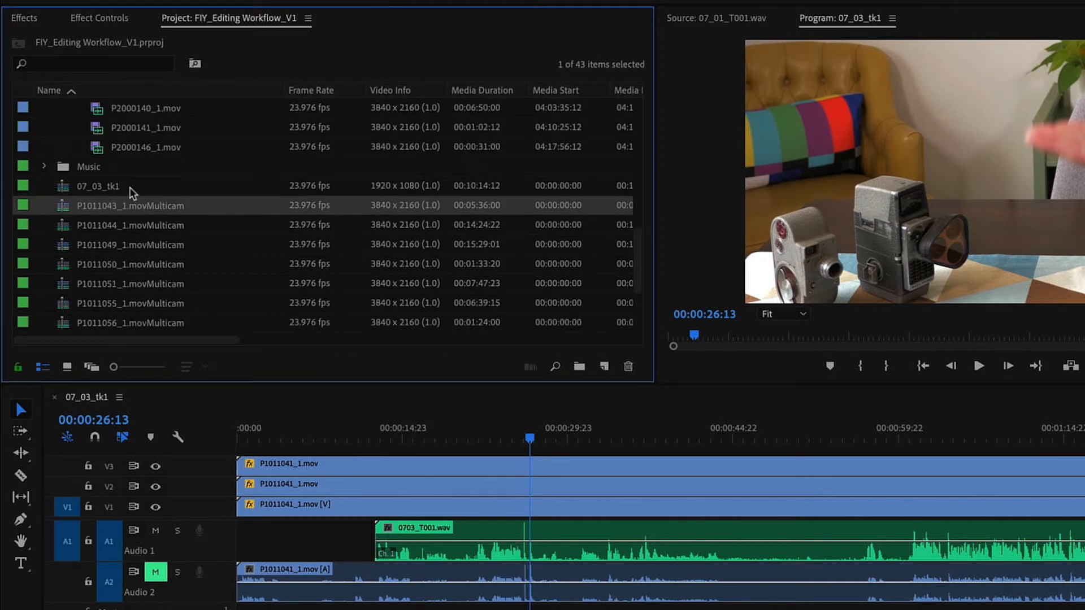
double_click(64, 208)
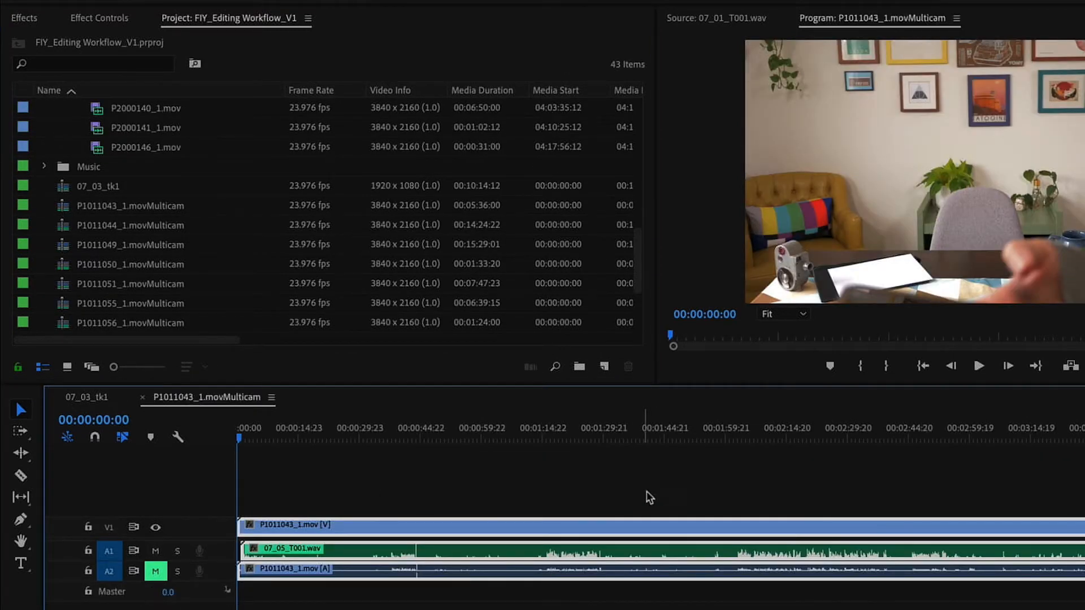
key("backslash")
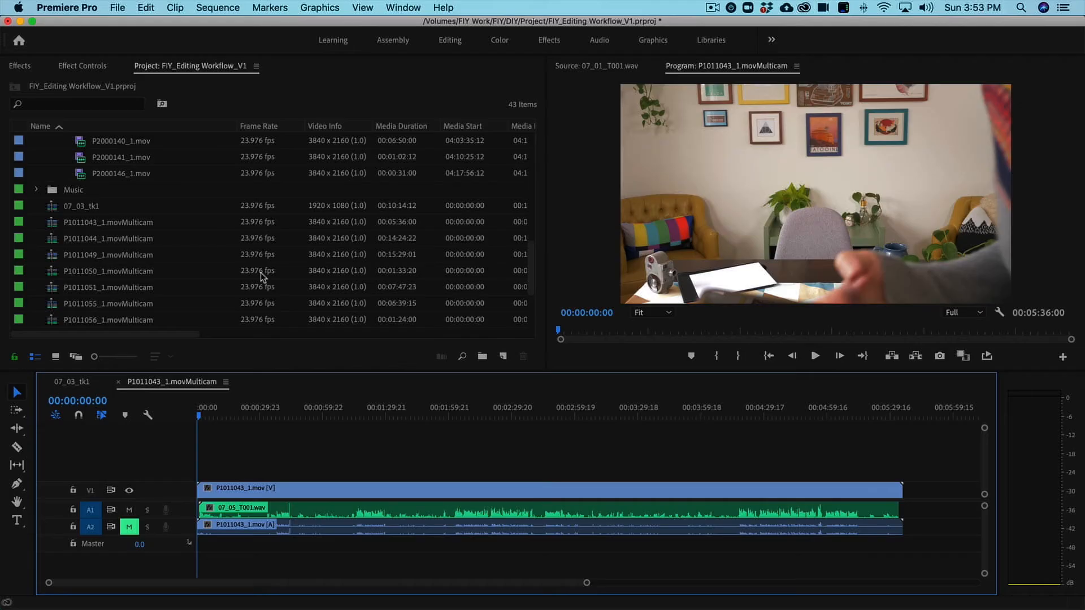
Open the multicam sequences P1011044_1, P1011049_1, P1011050_1, P1011056_1, P1011059_1 and P1011062_1 in the timeline
double_click(53, 244)
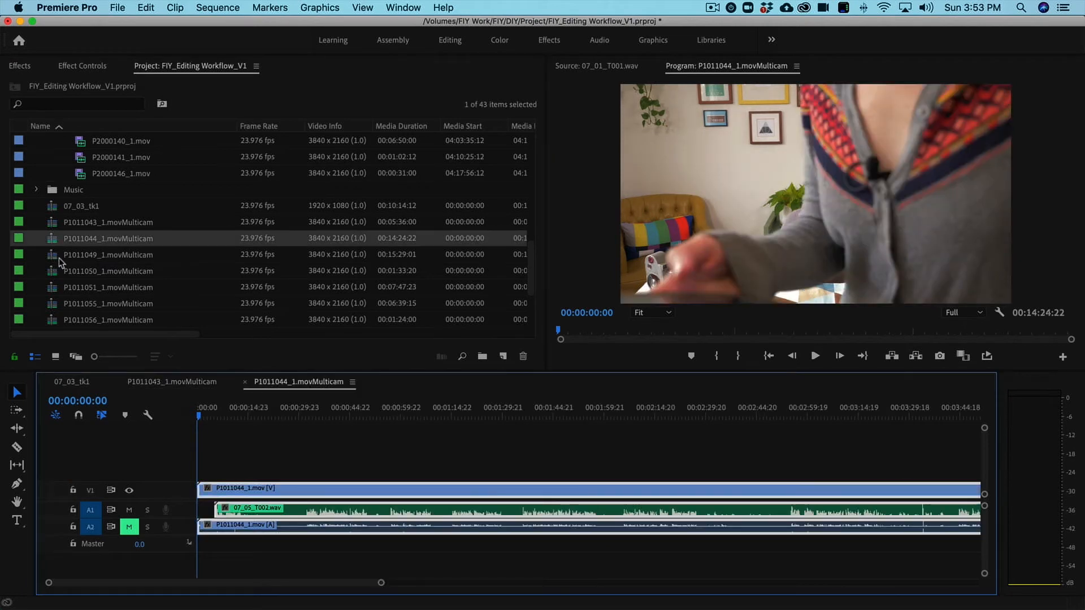
double_click(53, 256)
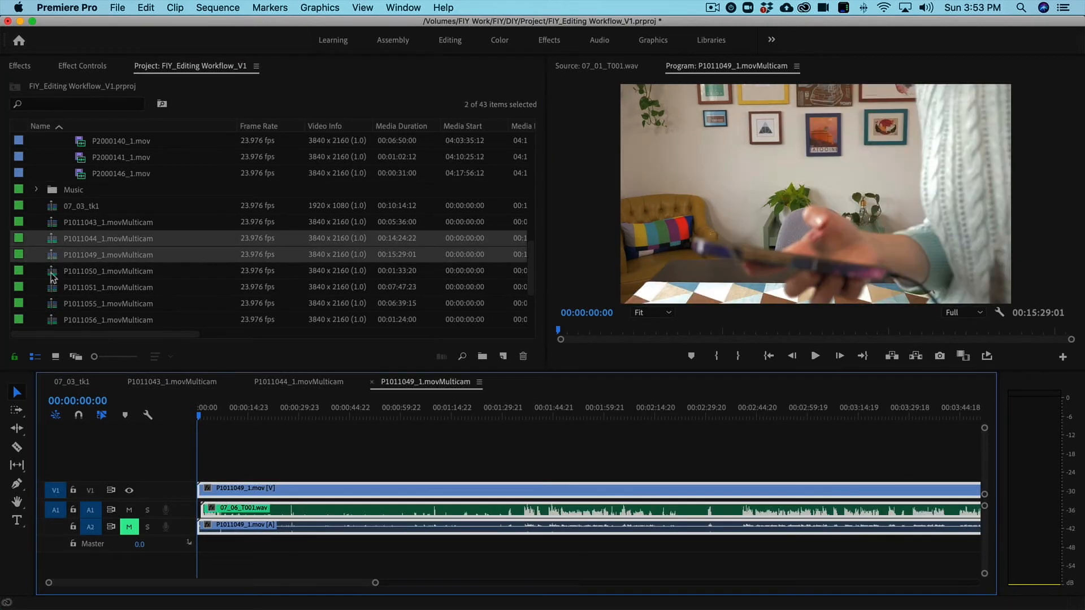
double_click(52, 276)
scroll(53, 274, "down", 3)
double_click(54, 273)
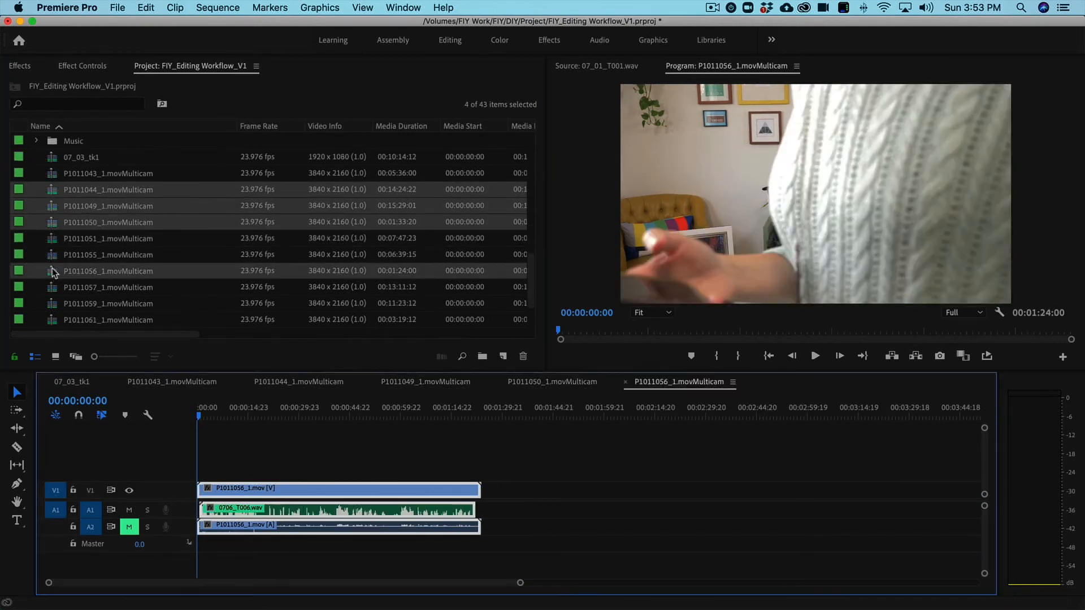
double_click(52, 305)
scroll(52, 299, "down", 4)
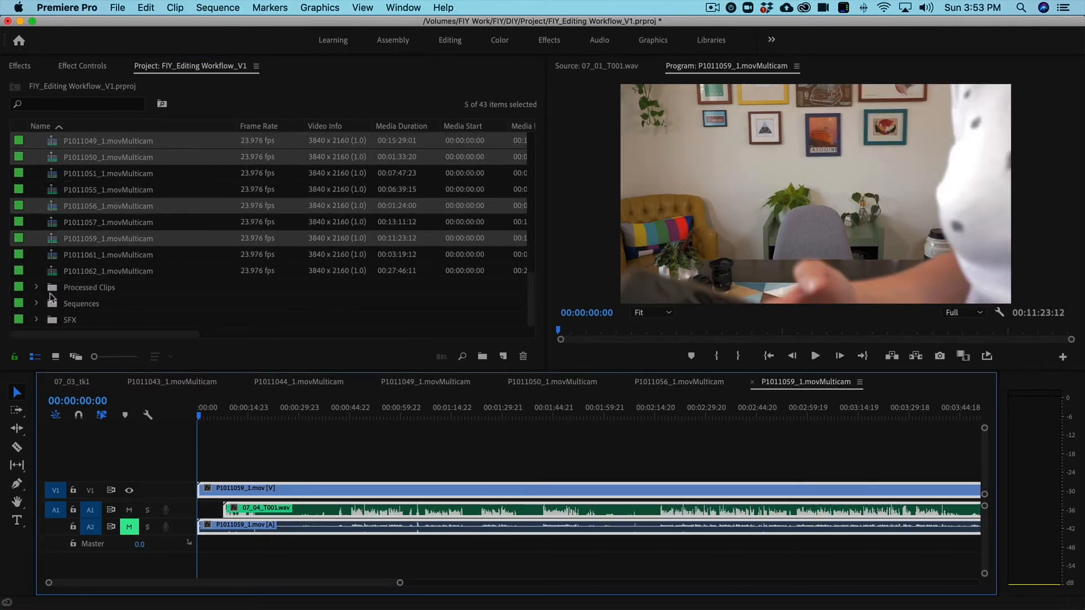
double_click(53, 272)
scroll(515, 542, "down", 1)
scroll(492, 528, "up", 1)
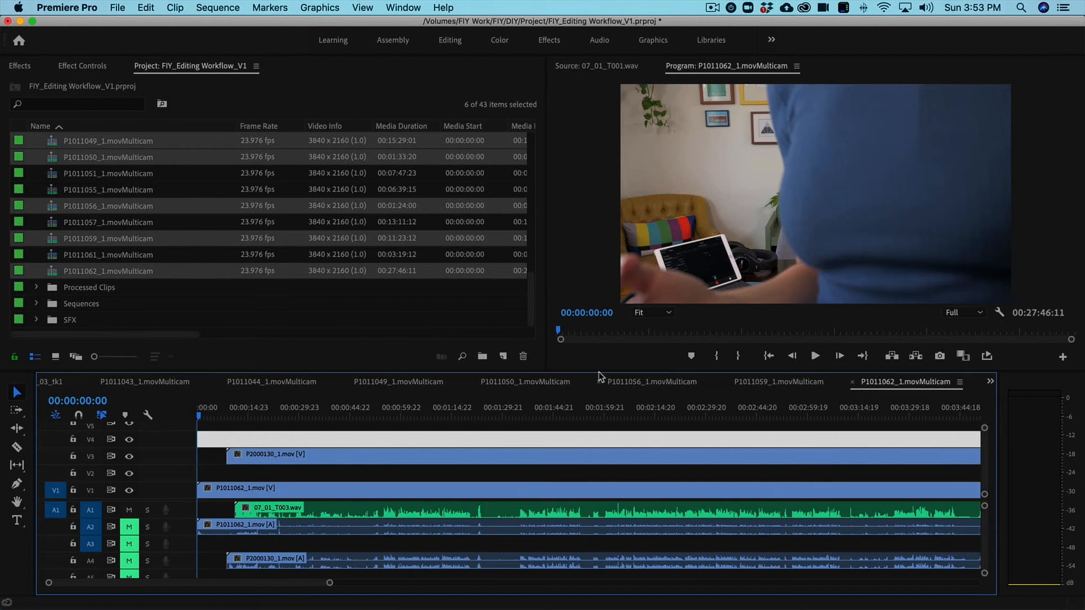
Examine the stacked tracks of the P1011062_1.movMulticam sequence and view the P2000130_1.mov clip at 00:00:57:03 and 00:01:49:07
left_click_drag(603, 344, 602, 247)
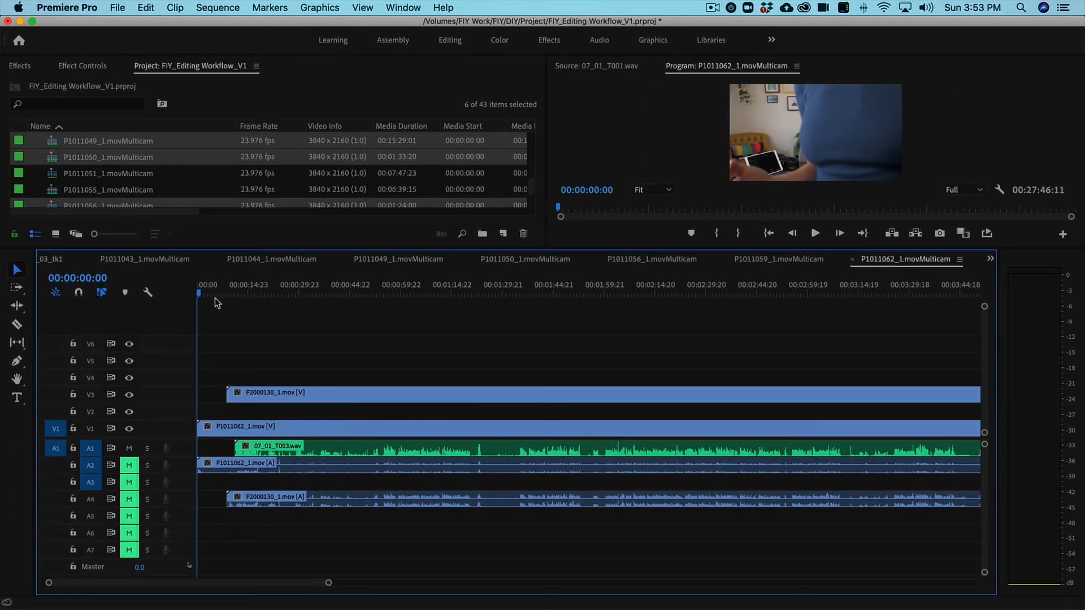
left_click(295, 451)
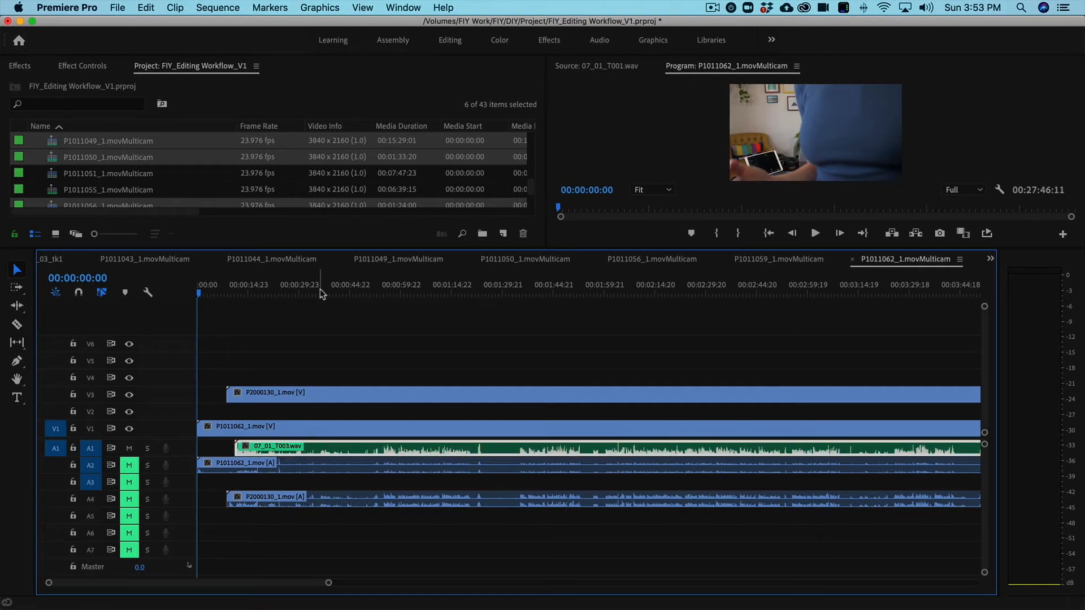
left_click(312, 394)
left_click_drag(225, 289, 393, 301)
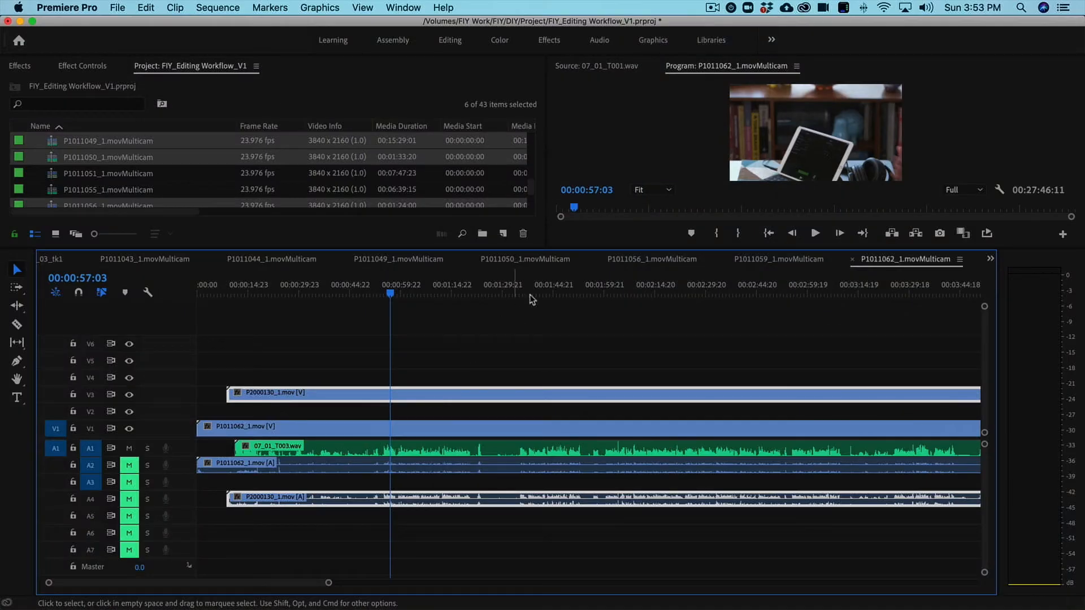
left_click(569, 289)
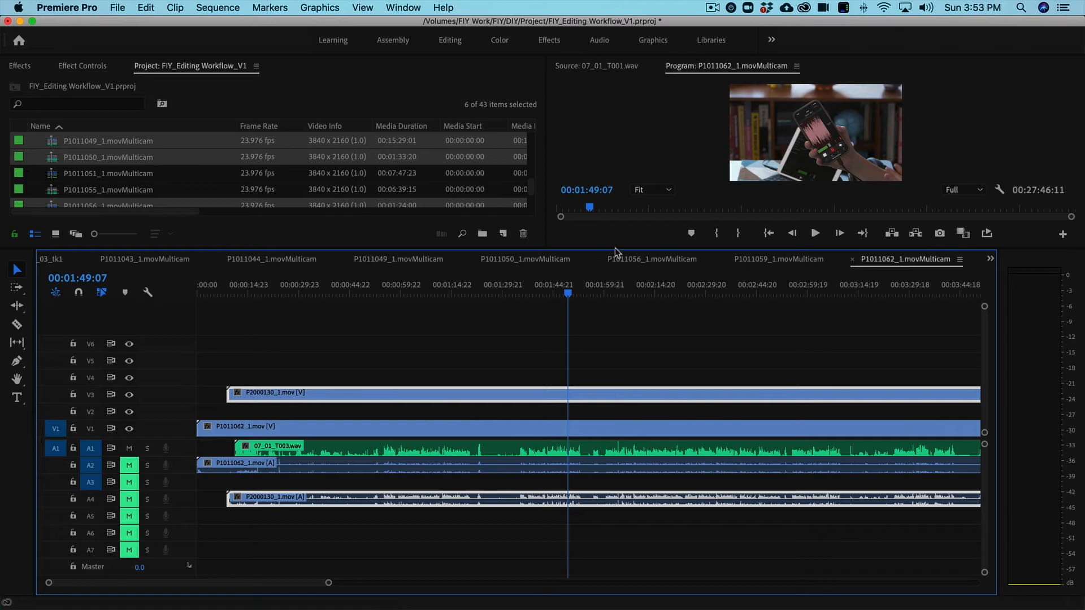
left_click_drag(616, 250, 616, 349)
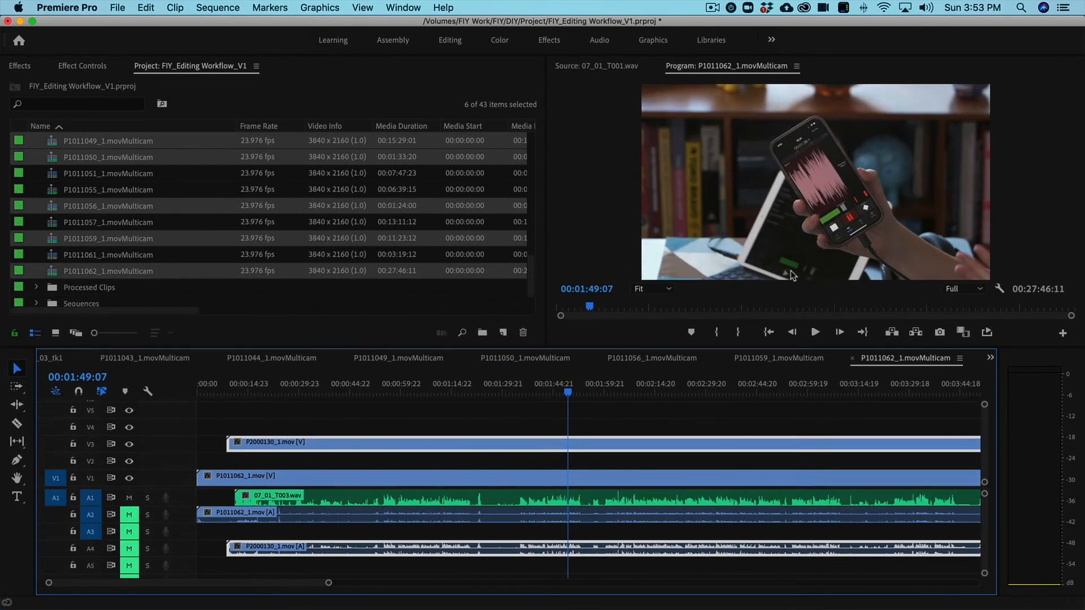
Disable the P2000130_1.mov clip to compare it with the camera angle on V1, and re-enable it
key("super+shift+e")
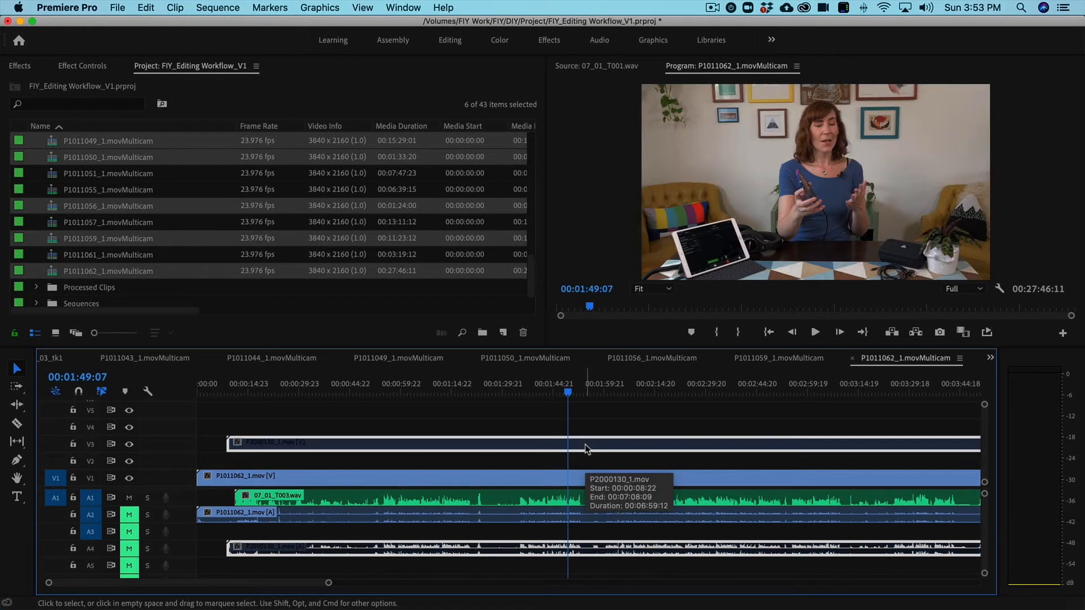
key("super+shift+e")
left_click(598, 427)
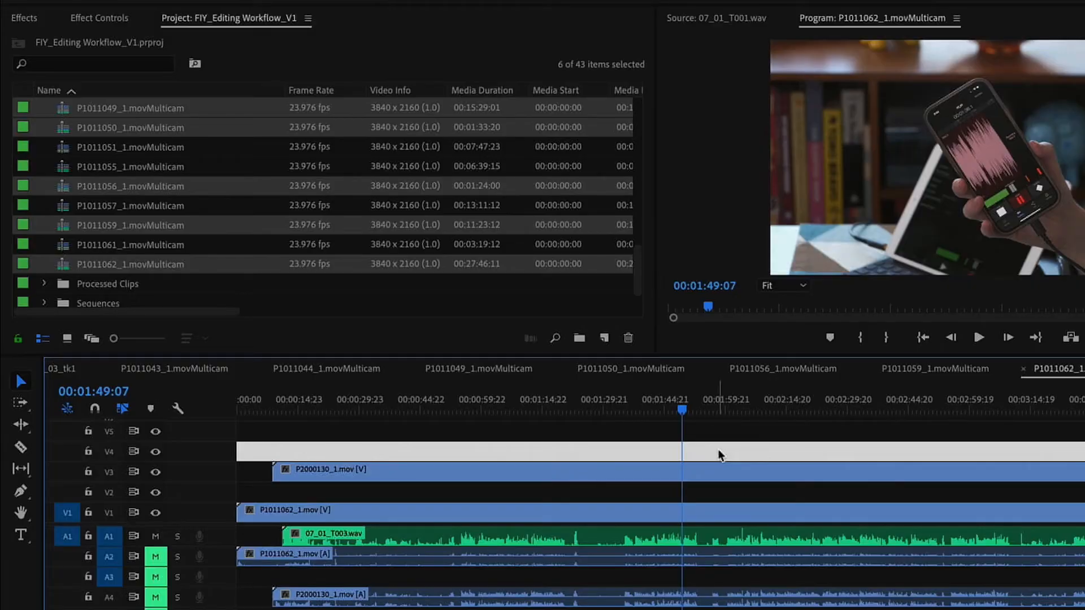
Open the 07_06_T004.wav recording from the Footage bin's Audio folder for preview and scrub through its waveform
left_click(700, 435)
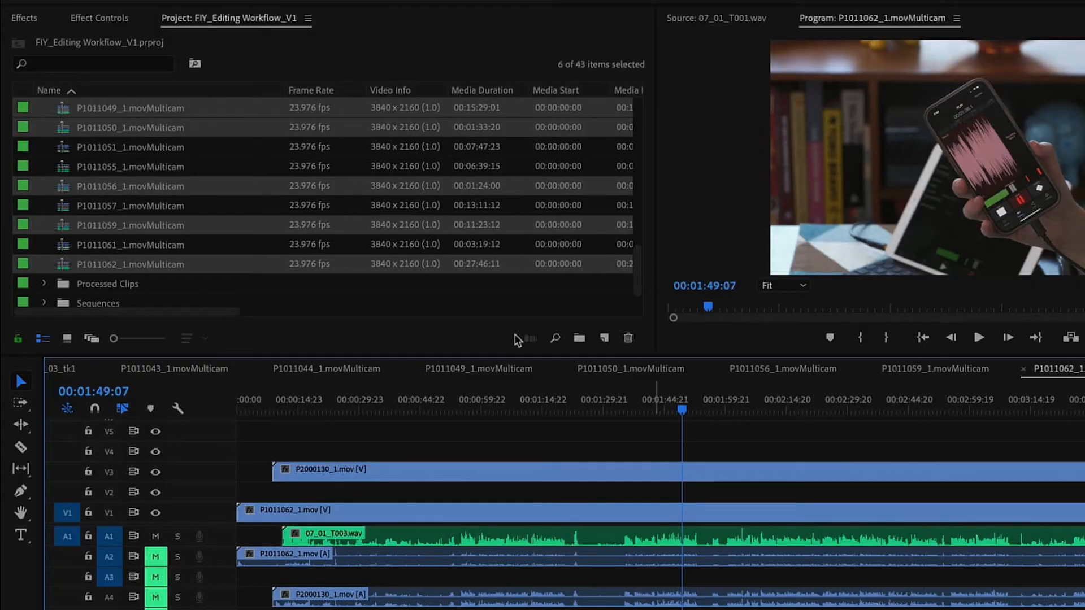
scroll(178, 219, "up", 5)
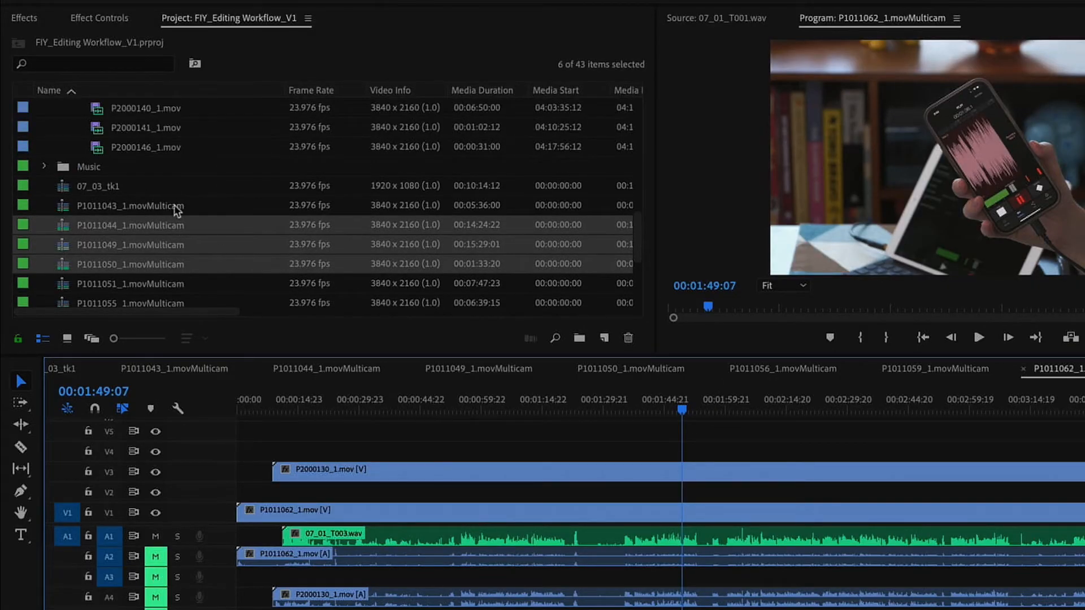
scroll(157, 213, "up", 10)
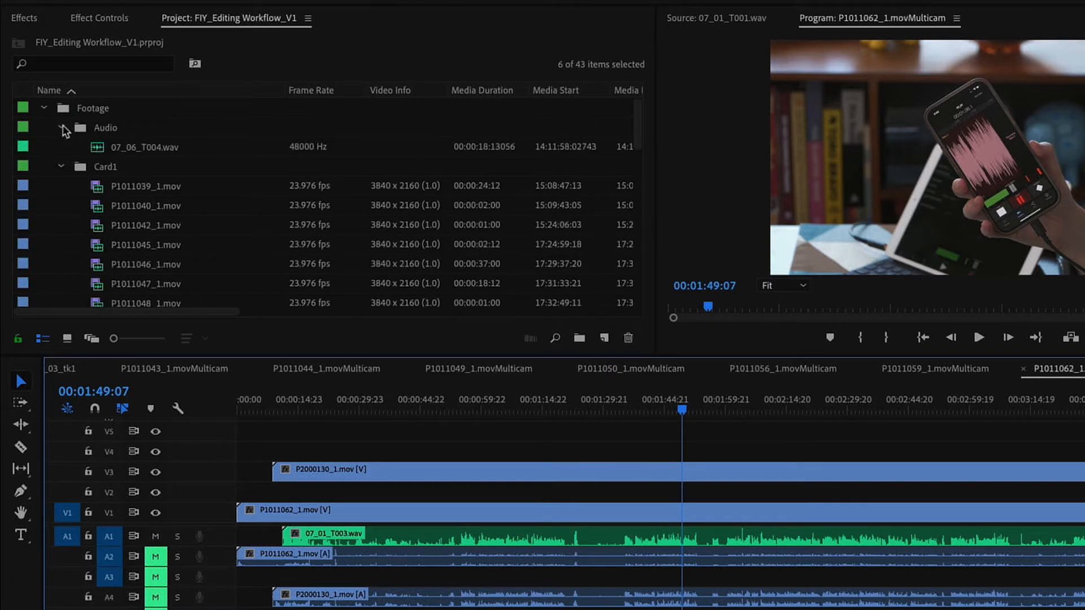
double_click(97, 147)
left_click_drag(730, 121, 933, 119)
left_click(714, 120)
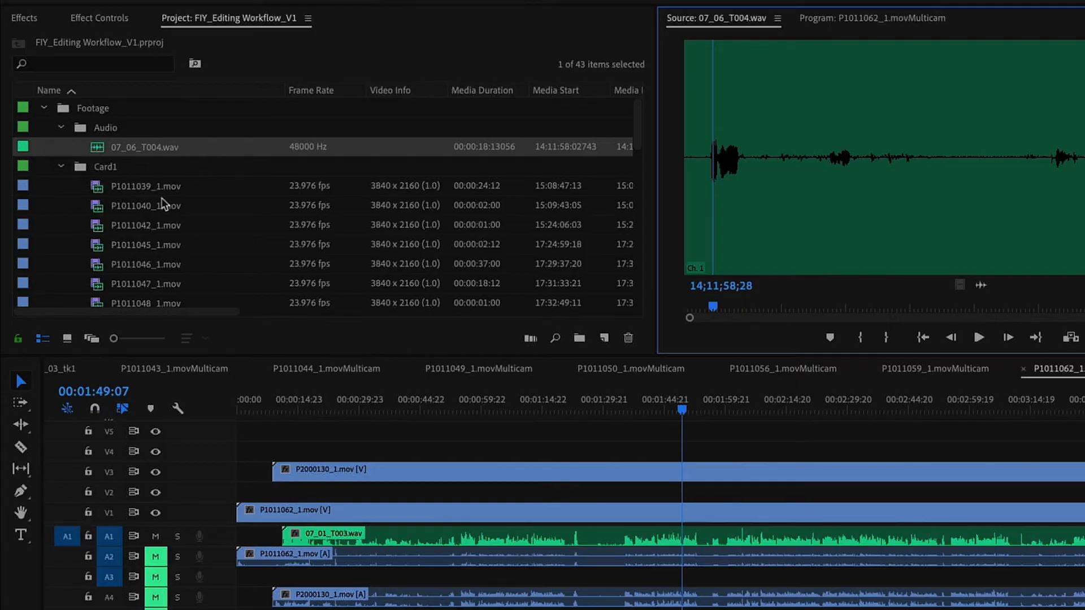
Open the P2000136_1.mov clip from the Card4 bin for preview, mute the system sound and scrub to 03:58:38:00
scroll(163, 203, "down", 10)
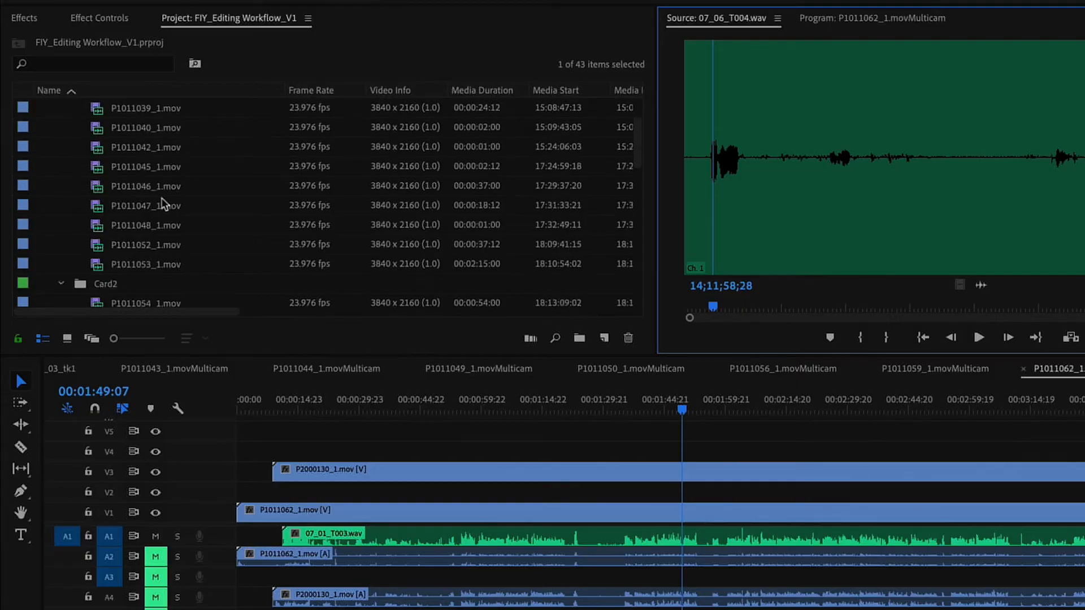
scroll(163, 203, "up", 2)
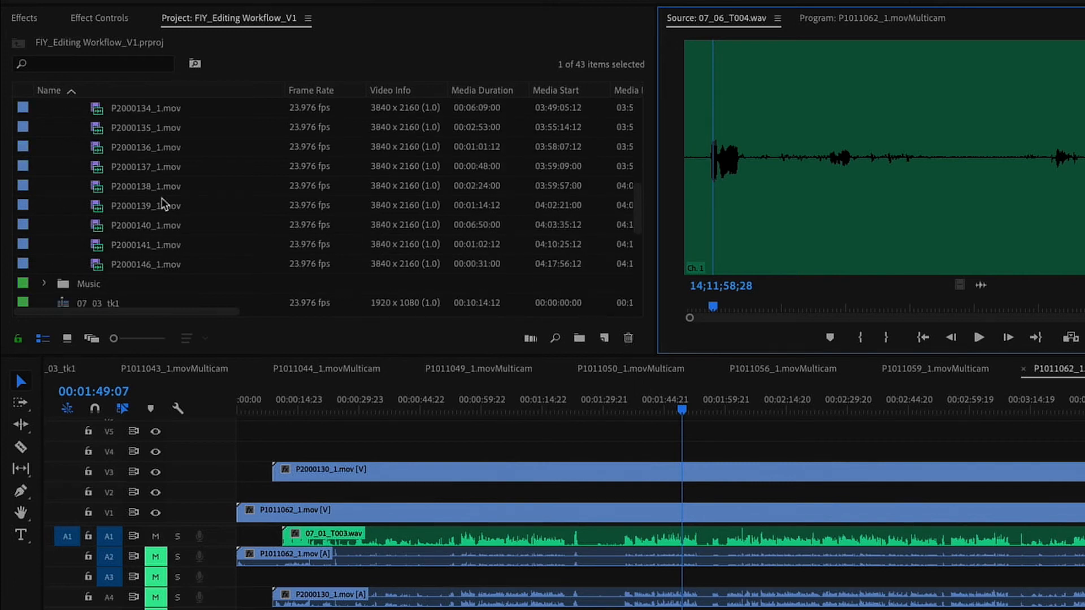
scroll(162, 204, "down", 3)
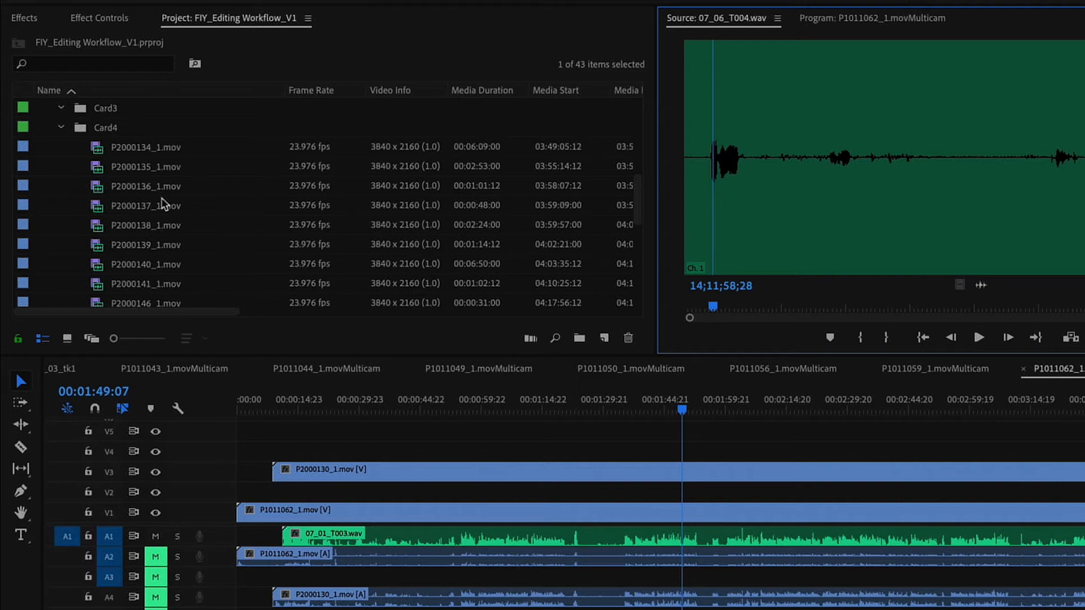
scroll(153, 167, "up", 2)
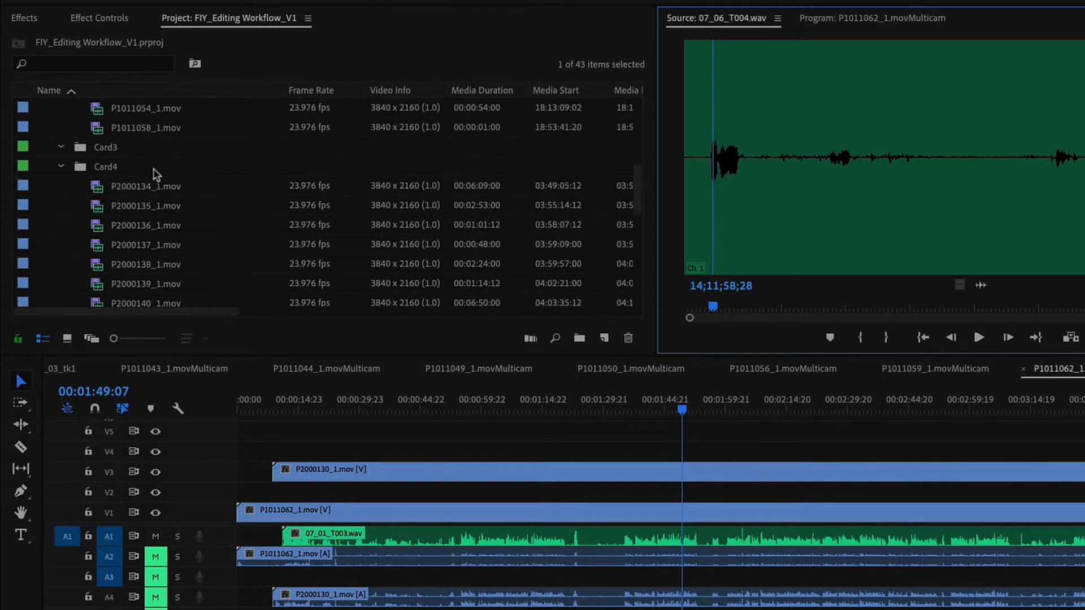
scroll(154, 169, "down", 5)
scroll(154, 169, "up", 2)
scroll(154, 169, "up", 1)
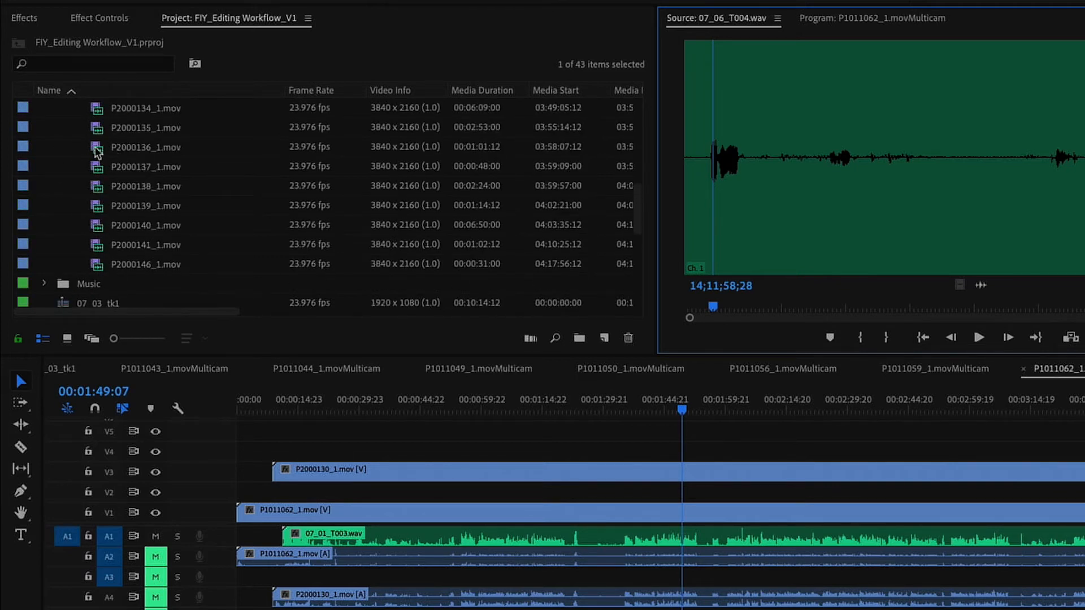
double_click(141, 148)
left_click_drag(743, 308, 1061, 310)
key("XF86AudioMute")
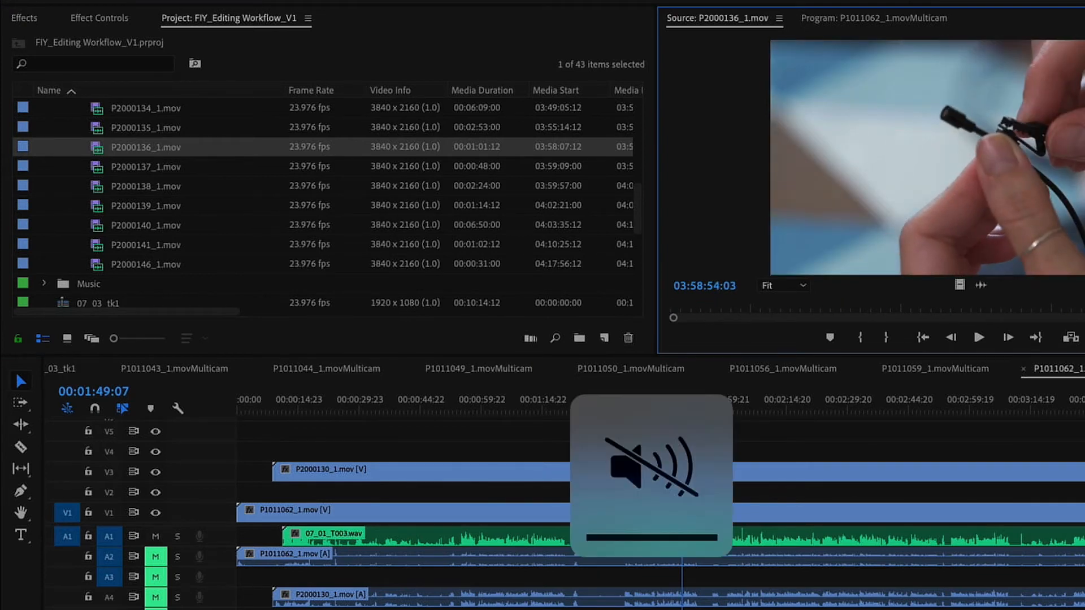
left_click_drag(940, 308, 977, 308)
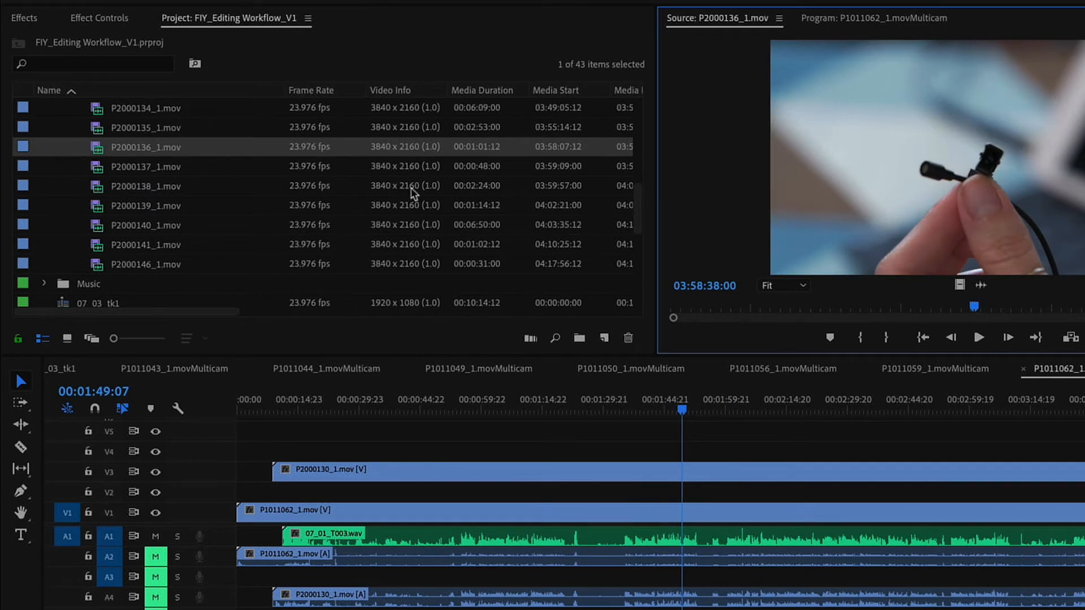
Collapse the Audio, Card1, Card2 and Card4 bins inside the Footage bin
scroll(141, 173, "up", 10)
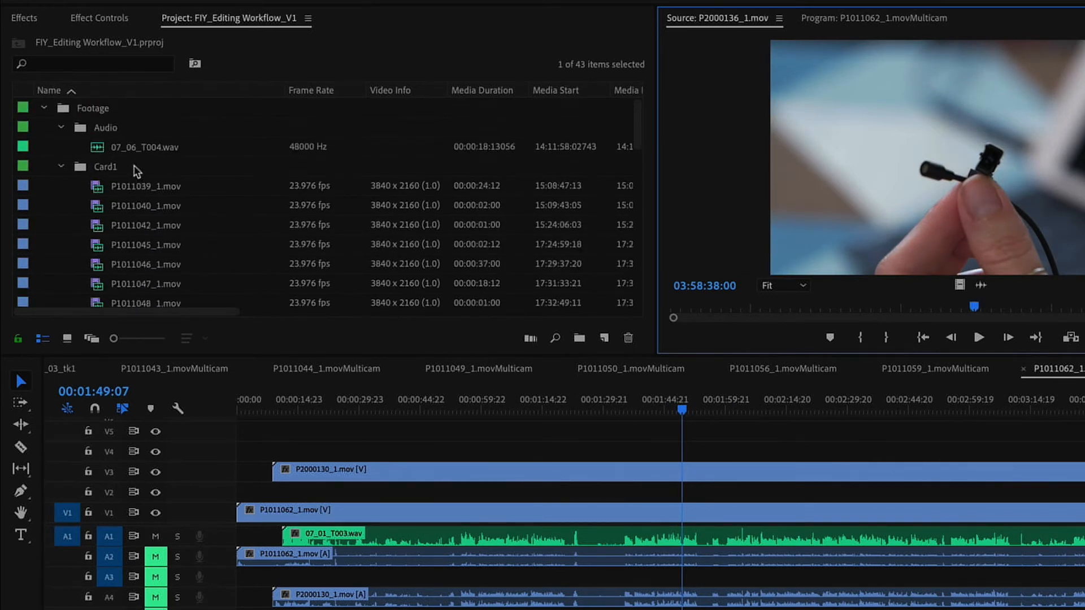
left_click(59, 127)
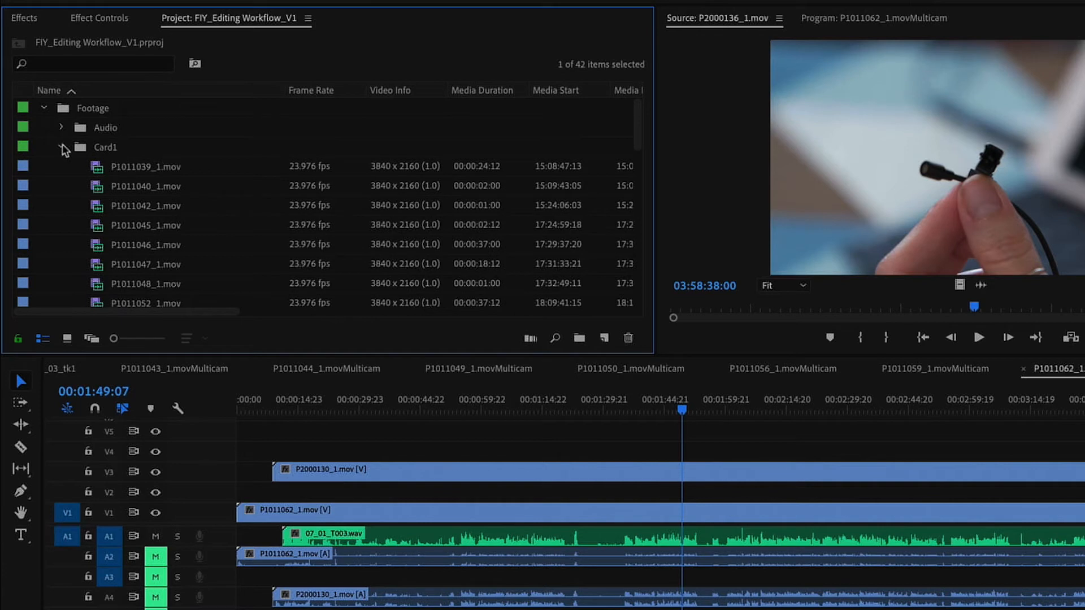
left_click(61, 147)
left_click(61, 166)
left_click(61, 206)
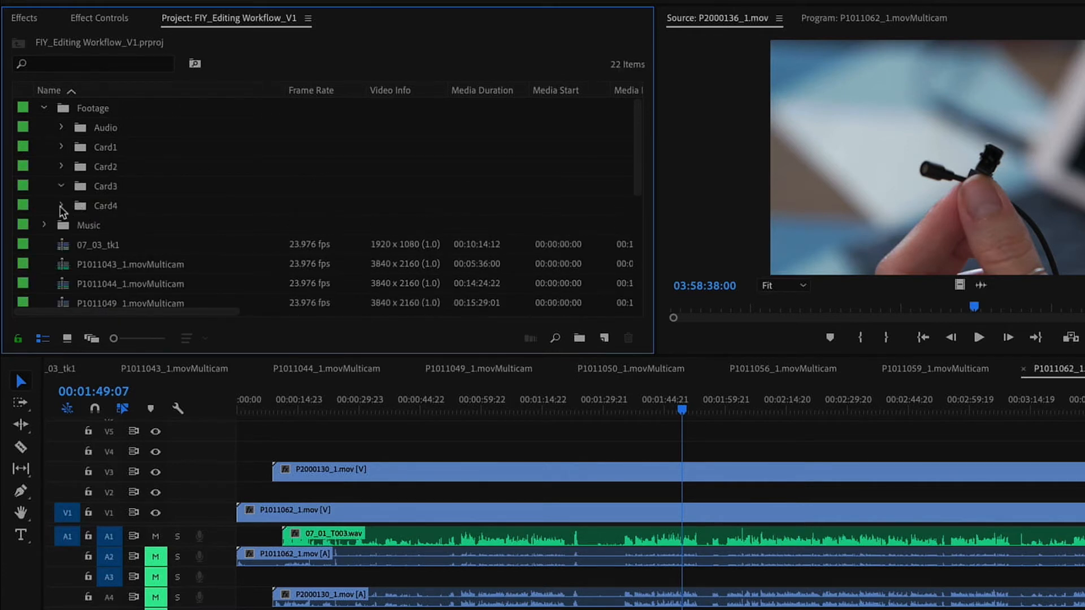
Create a new bin named Labled Clips inside the Footage bin
left_click(92, 109)
right_click(93, 112)
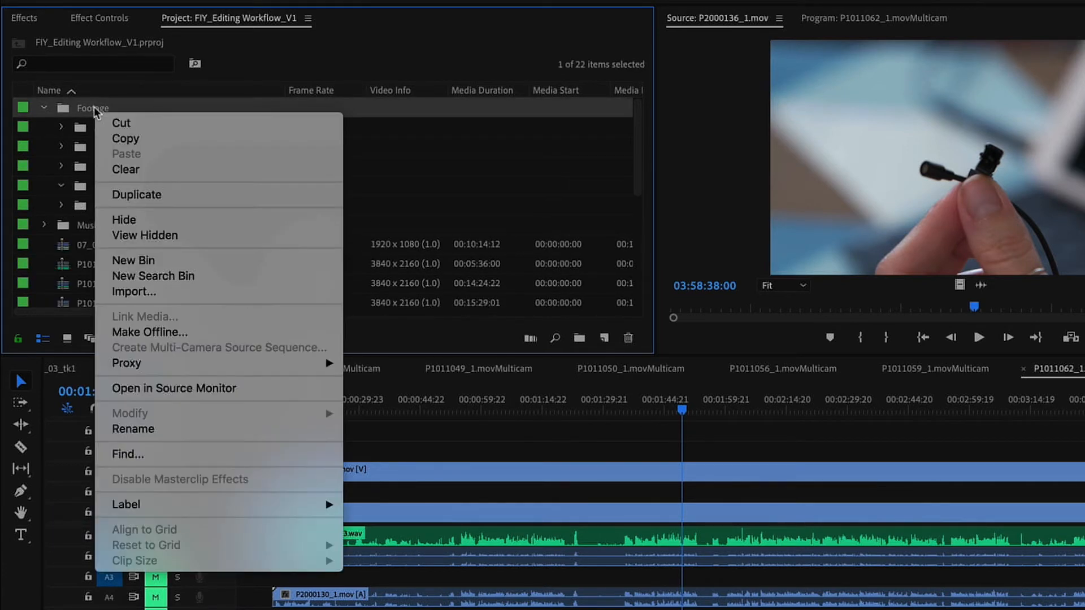
left_click(160, 258)
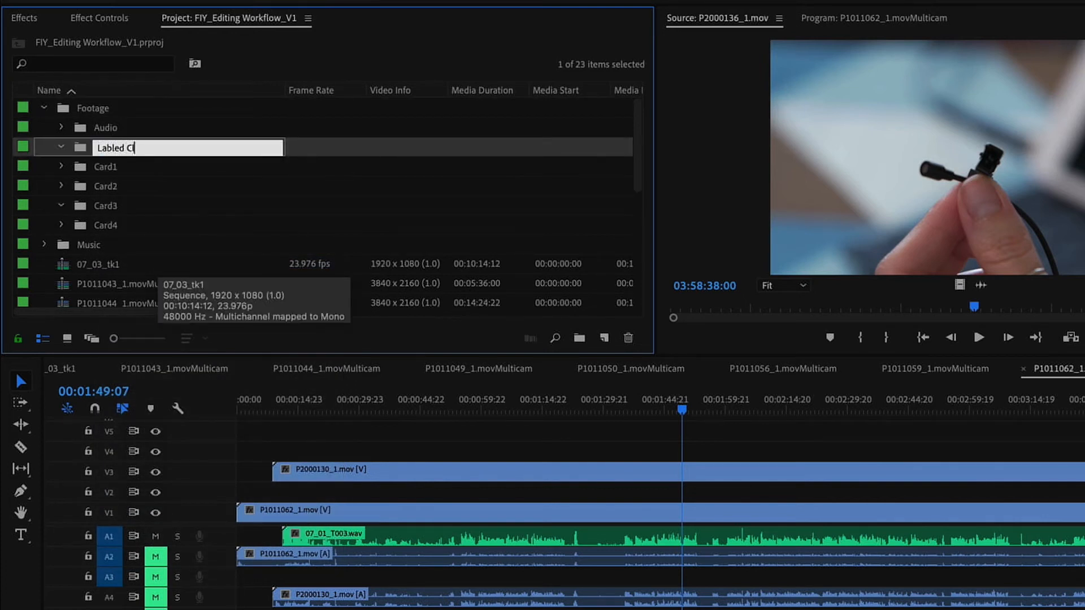
key("Return")
Move 07_03_tk1 and all the P1011043_1 to P1011062_1 multicam sequences into the Labled Clips bin, and collapse it
left_click(129, 265)
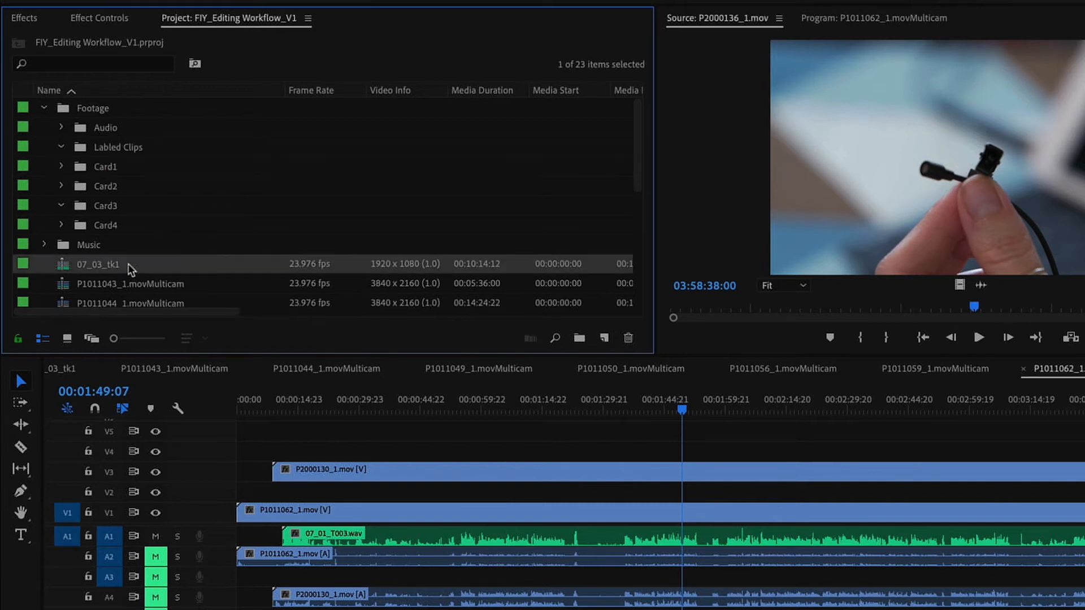
scroll(129, 268, "down", 5)
left_click(138, 226, "shift")
scroll(141, 223, "up", 5)
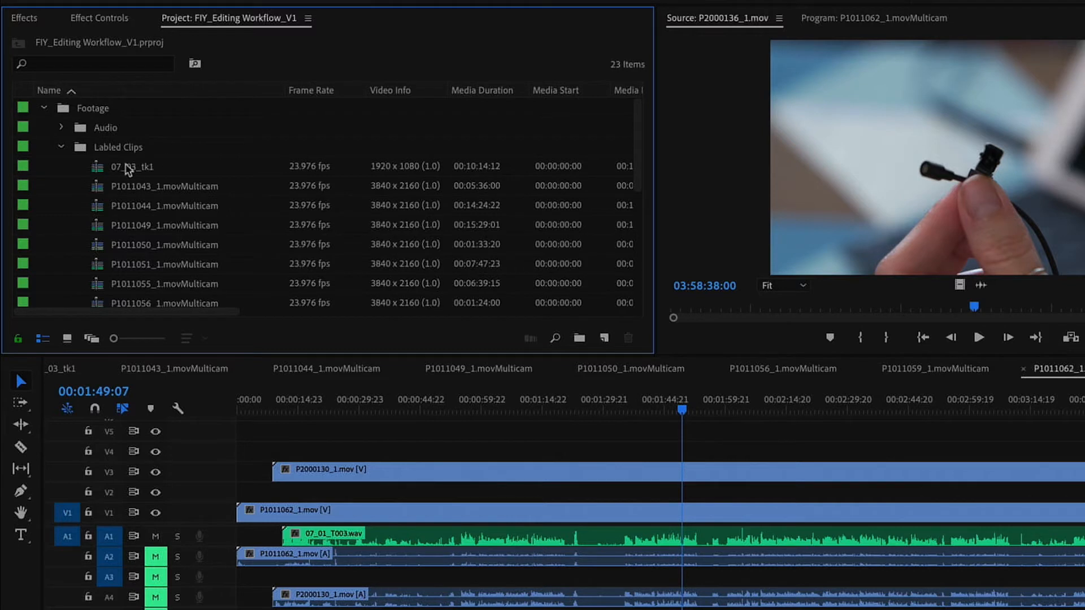
left_click(61, 149)
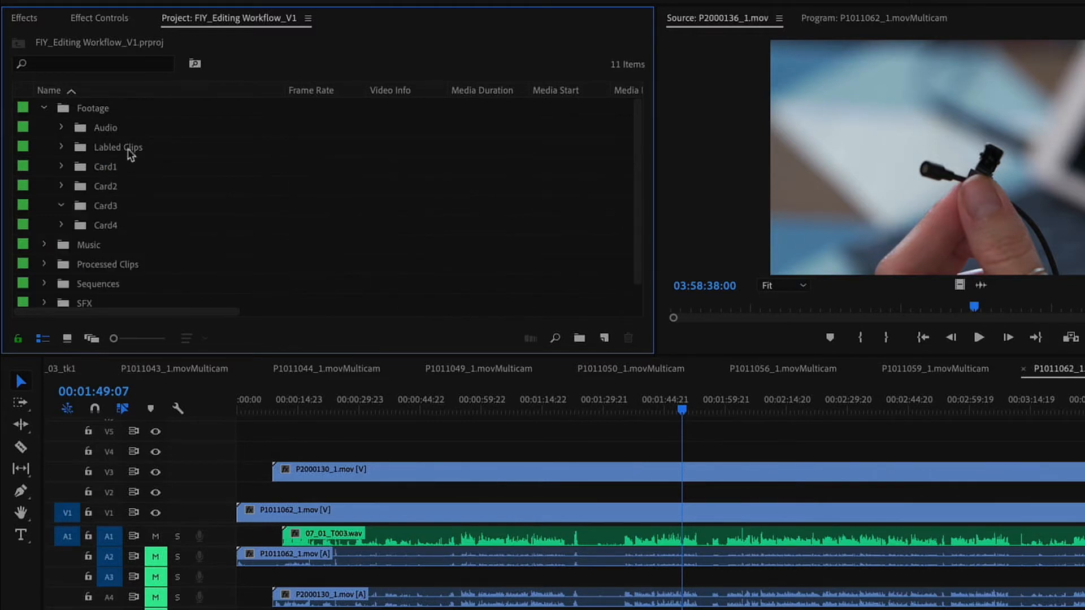
Expand the Card4 bin and rename the P1011053_1.mov clip in Card1 as BROLL0706_3_PT1_TK1
left_click(61, 225)
scroll(167, 211, "down", 3)
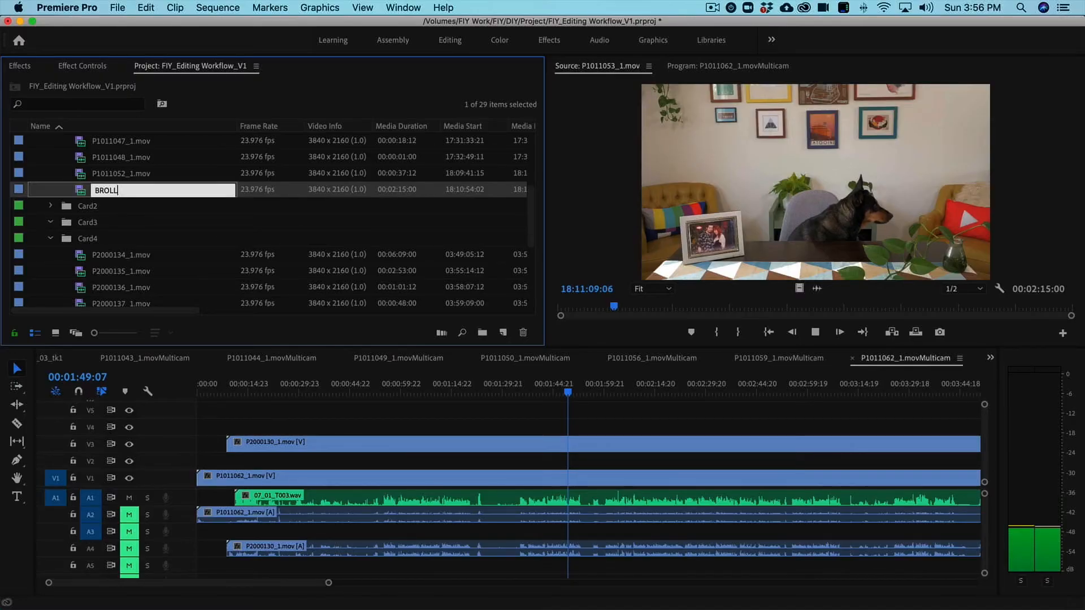
type("0706_3_PT1_TK1")
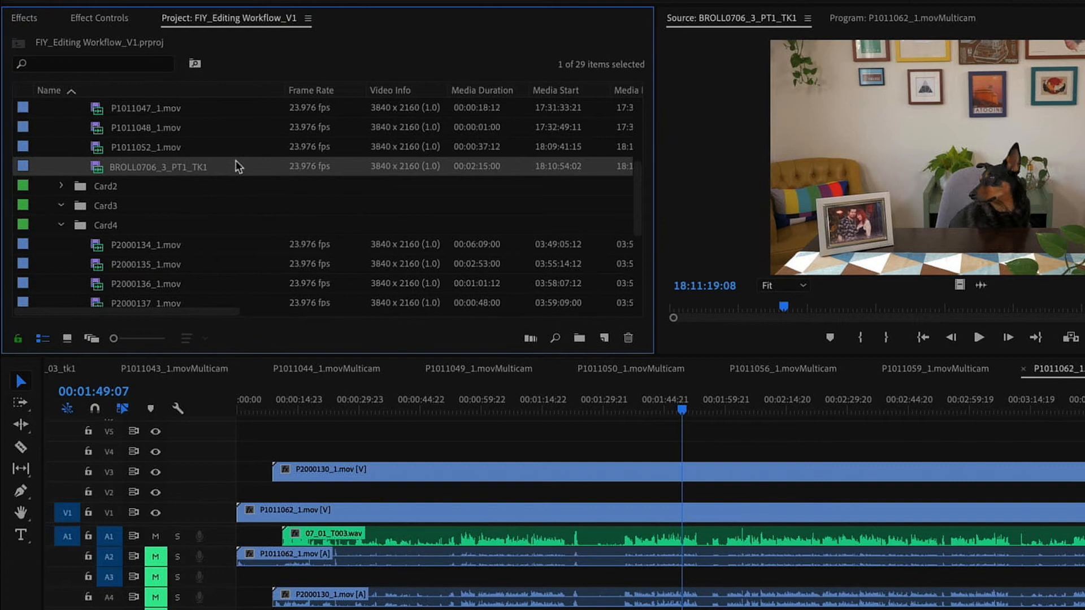
Maximize the project view, move BROLL0706_3_PT1_TK1 into the Labled Clips bin and check it among the bin's contents
key("grave")
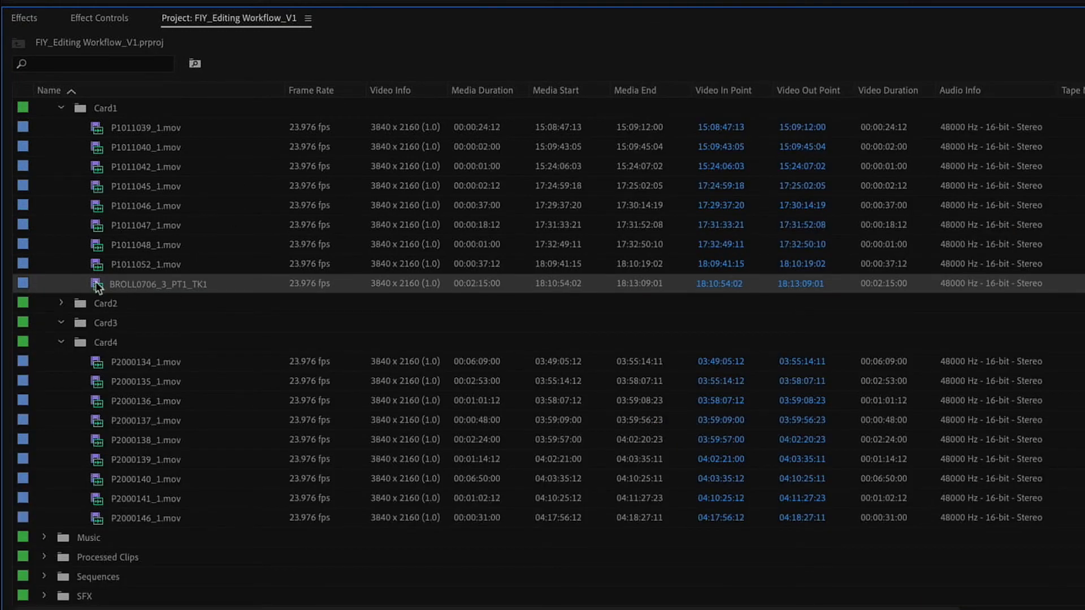
scroll(97, 281, "up", 2)
left_click_drag(101, 344, 138, 148)
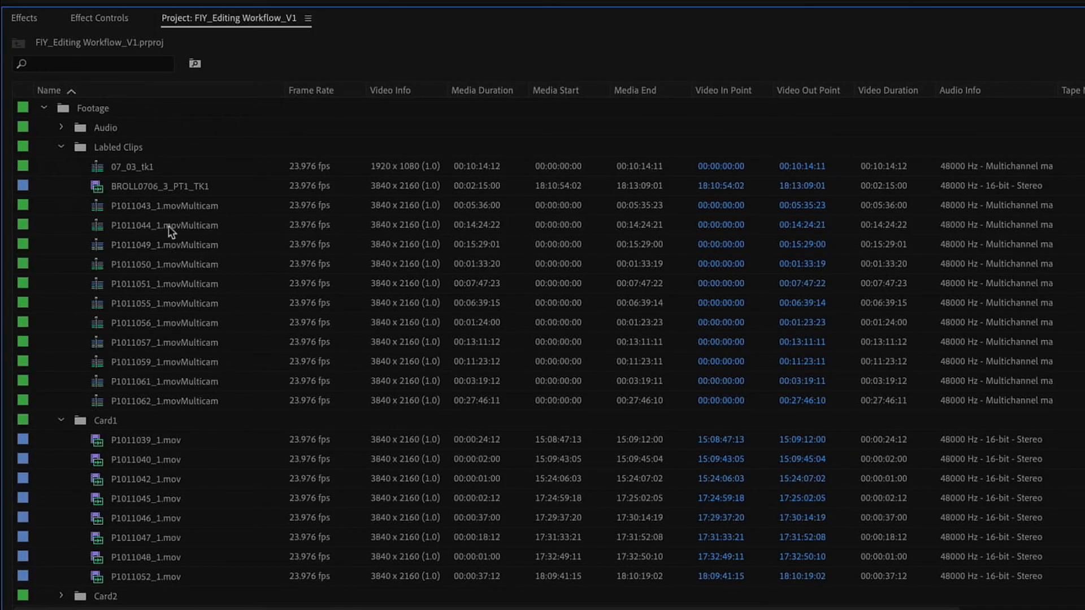
left_click(62, 147)
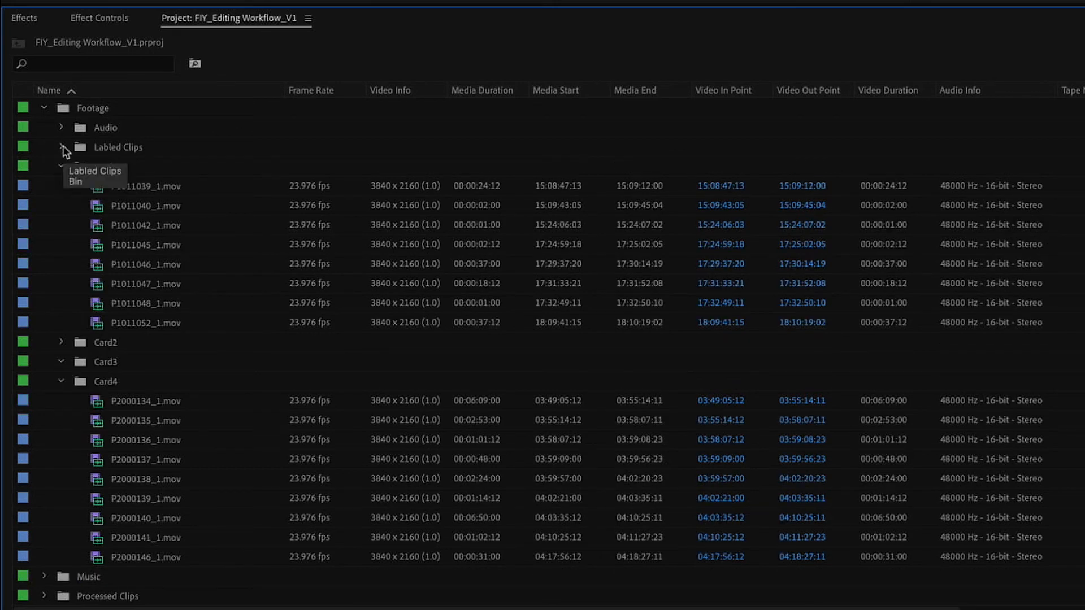
left_click(62, 147)
left_click(134, 189)
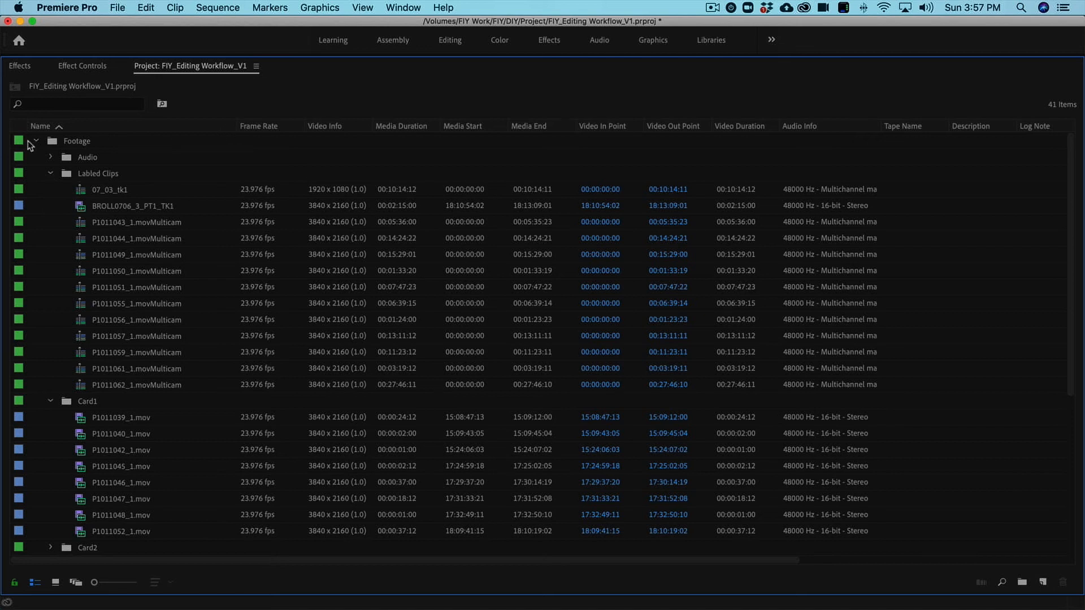
Create a new sequence named Video_V1 in the Sequences bin using the ARRI 1080p 23.976 preset
left_click(36, 141)
left_click(62, 191)
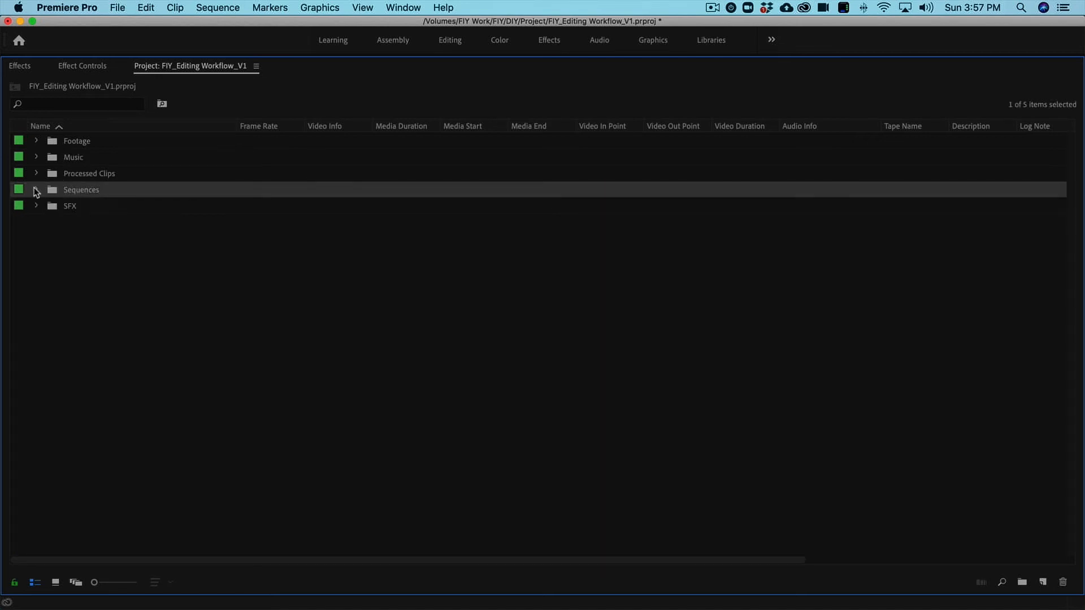
left_click(1044, 585)
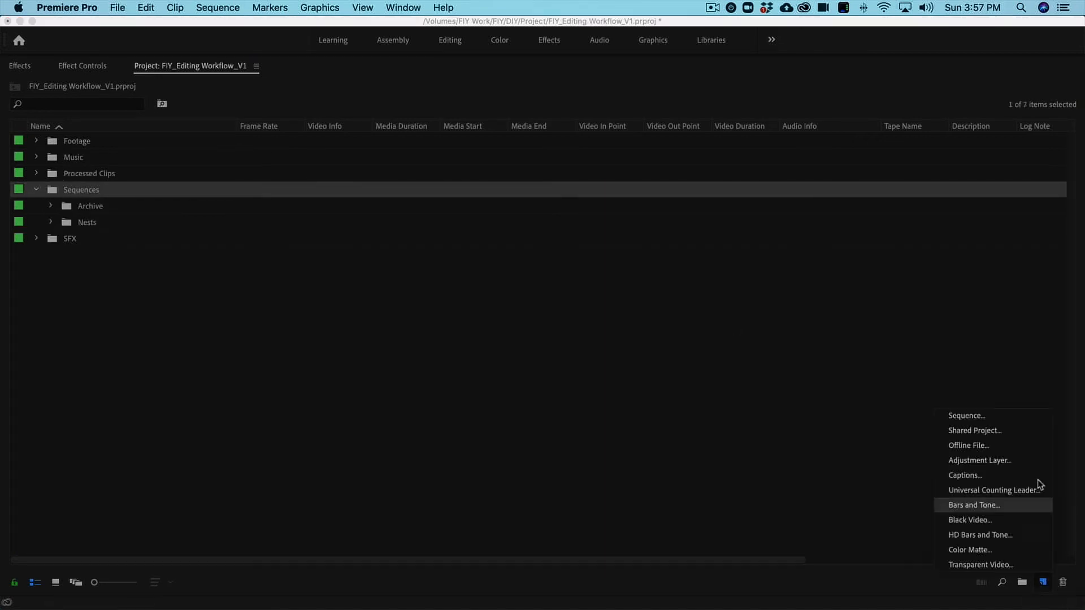
left_click(998, 416)
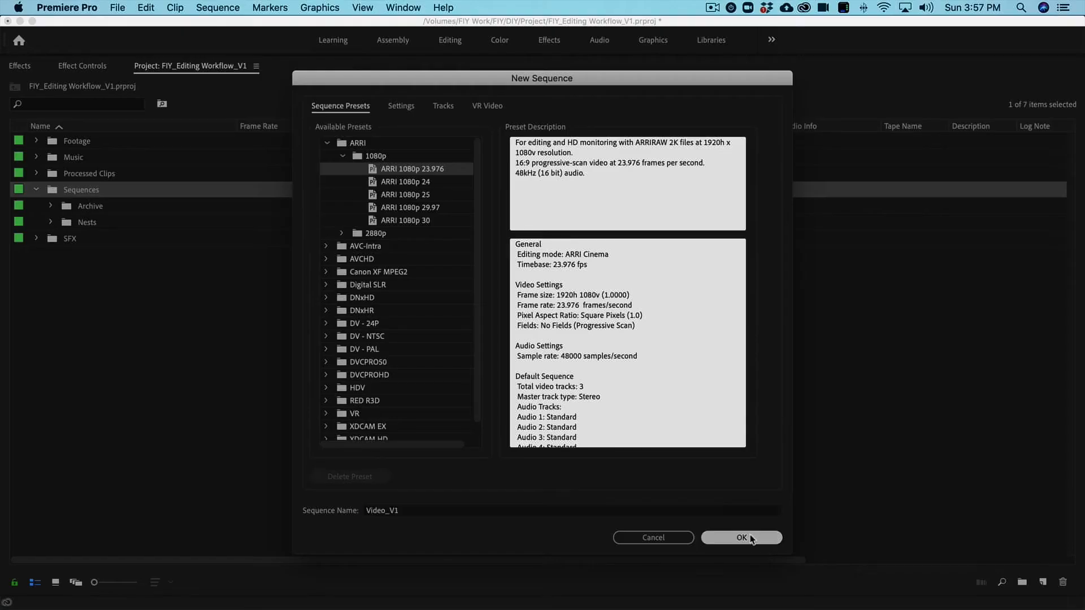
left_click(748, 537)
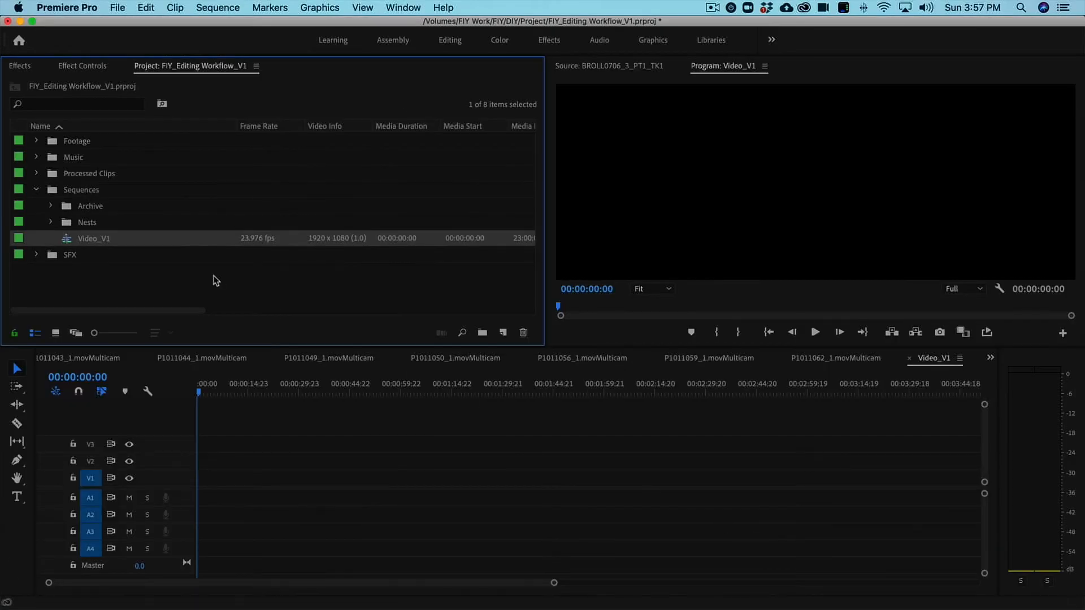
Open the sequence settings of Video_V1 and set the editing mode to Custom
right_click(85, 242)
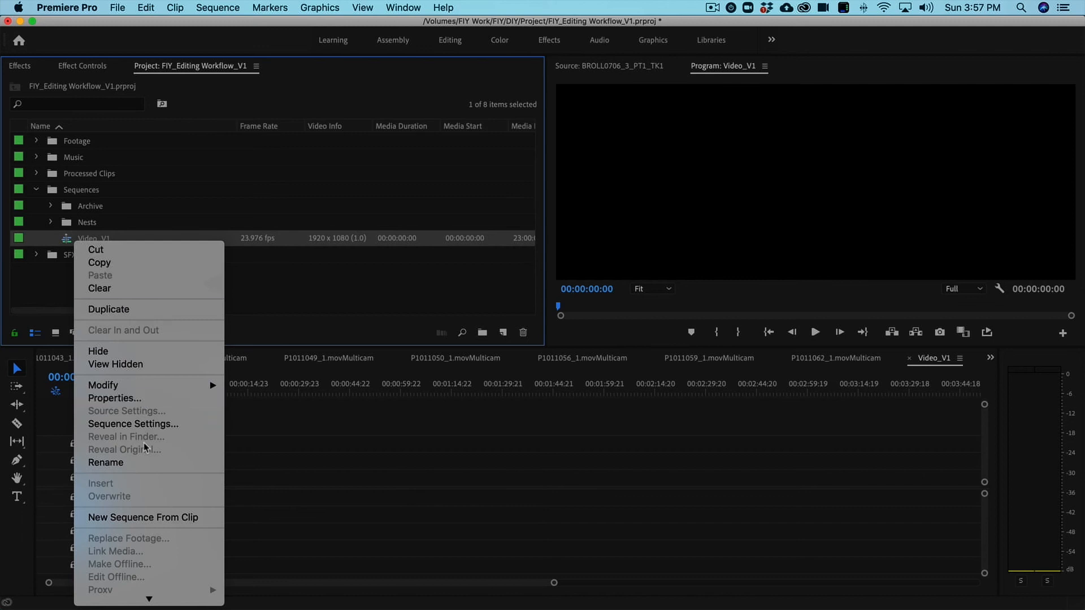
left_click(154, 424)
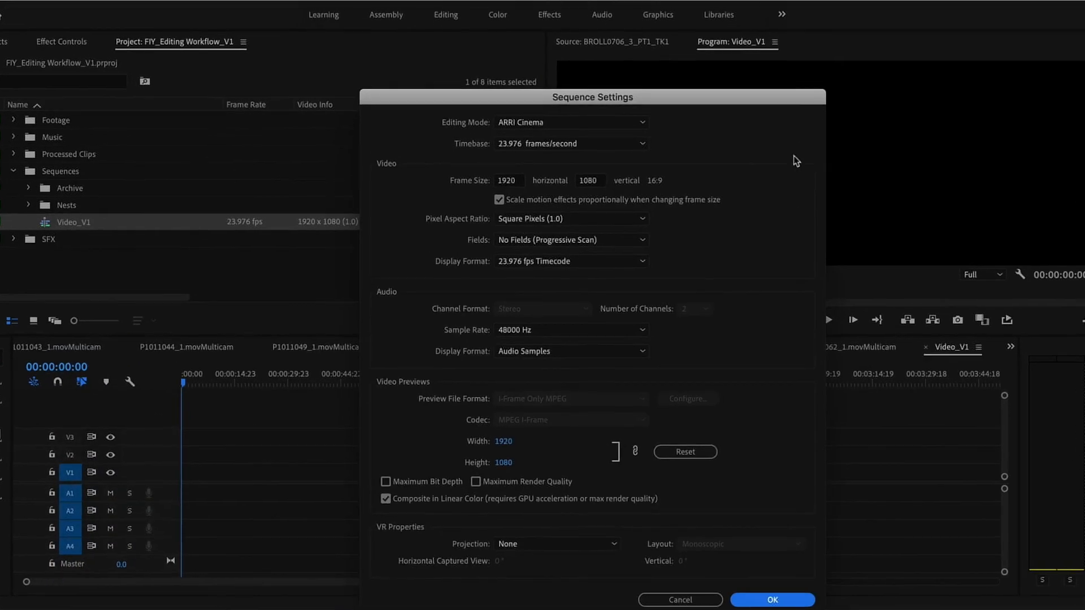
left_click(564, 88)
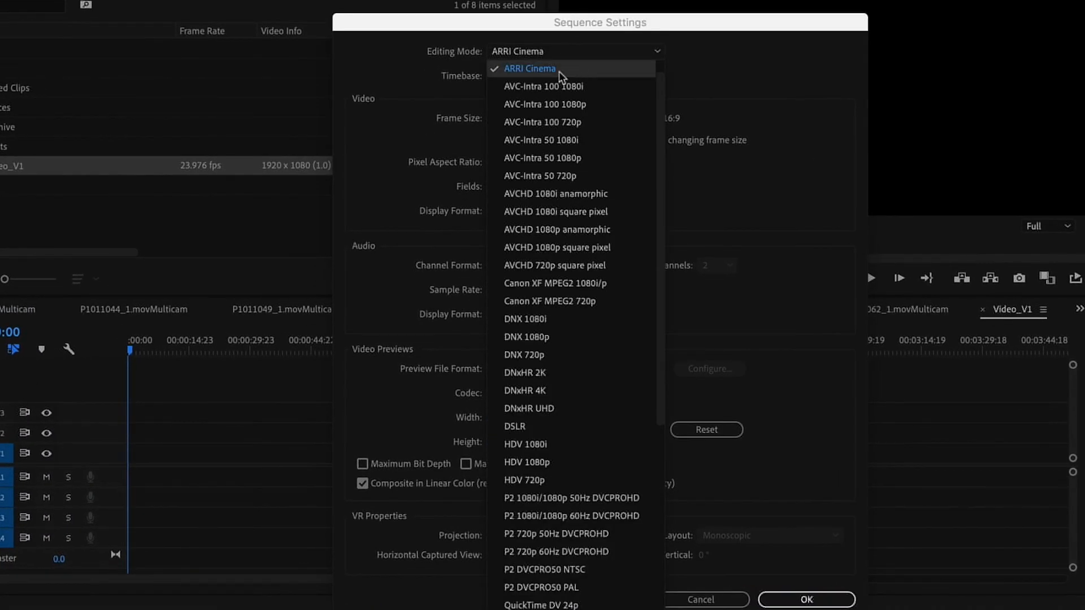
scroll(588, 116, "up", 1)
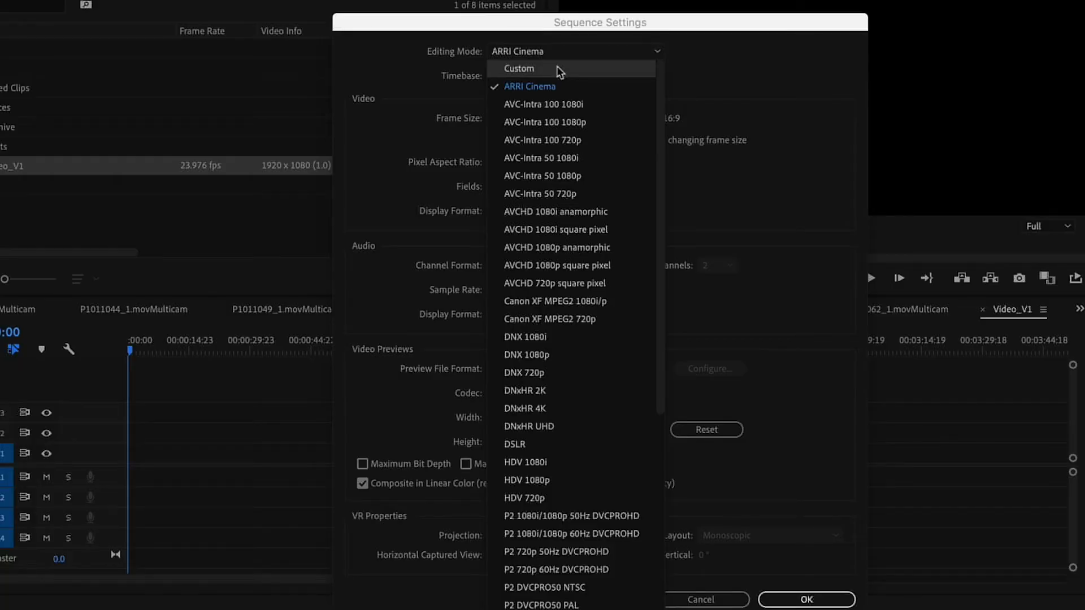
left_click(558, 69)
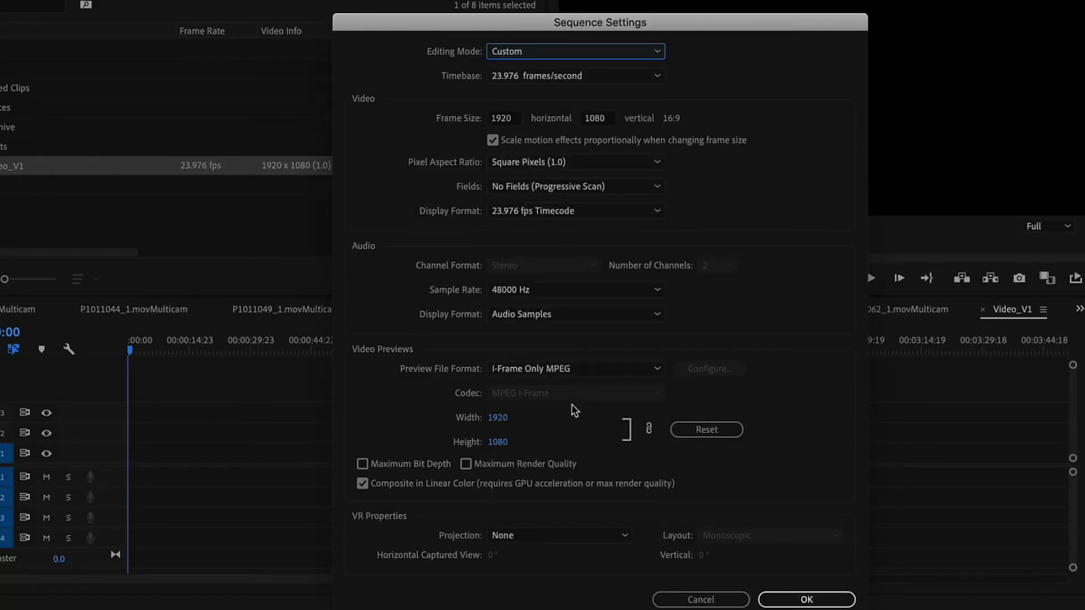
Set Video_V1's preview file format to QuickTime and its preview codec to Apple ProRes 422 Proxy
left_click(577, 373)
left_click(541, 551)
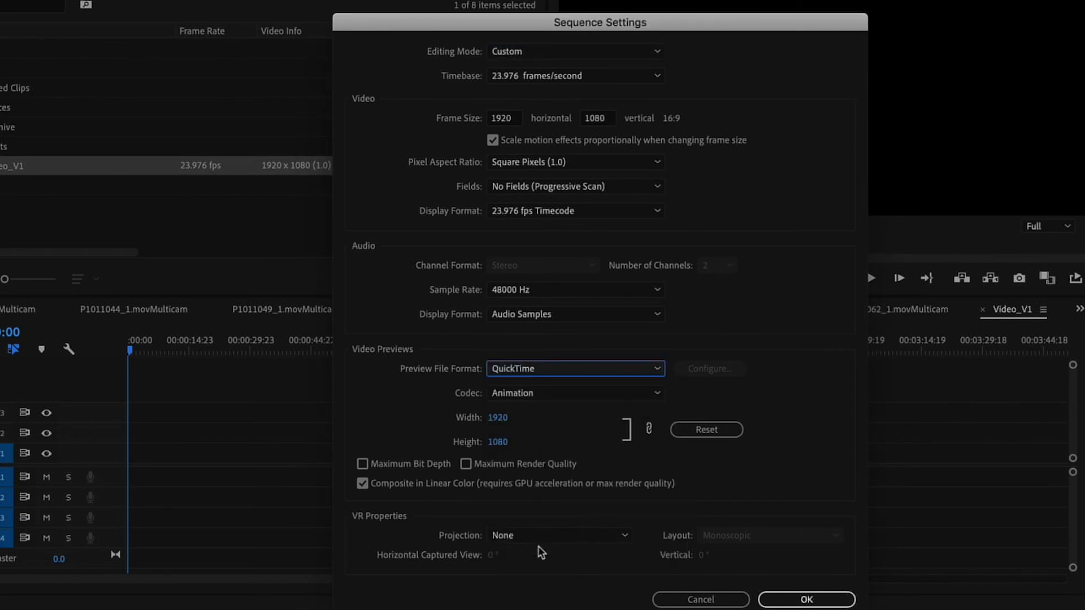
left_click(537, 396)
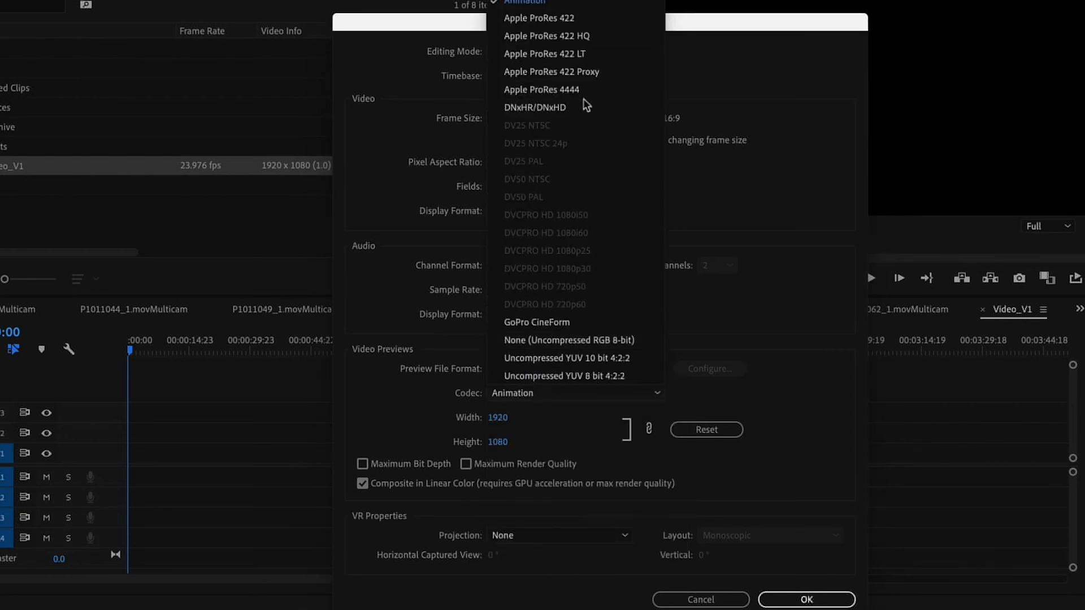
left_click(594, 72)
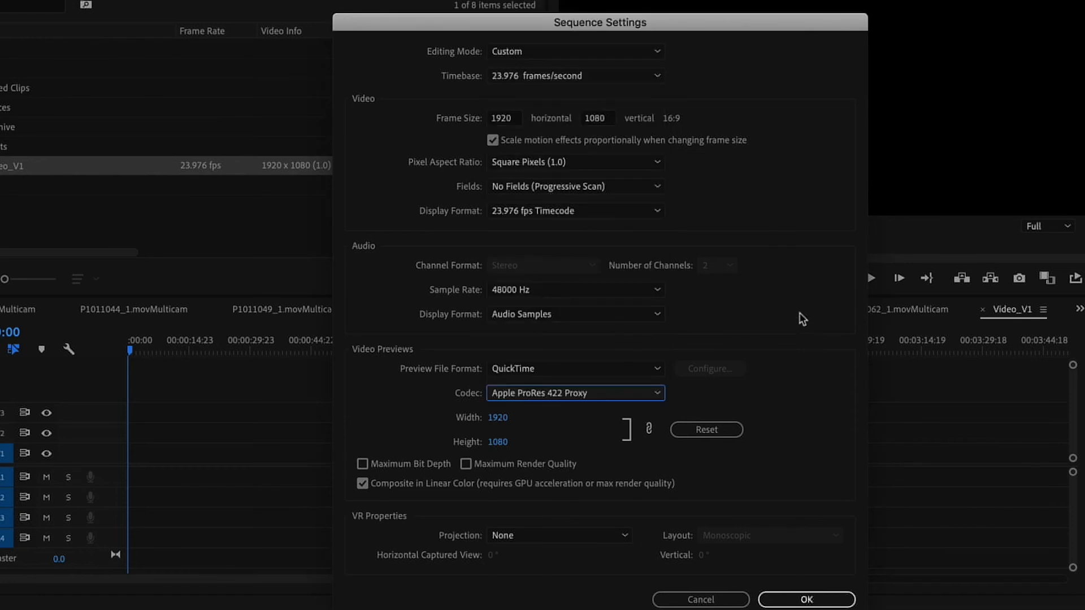